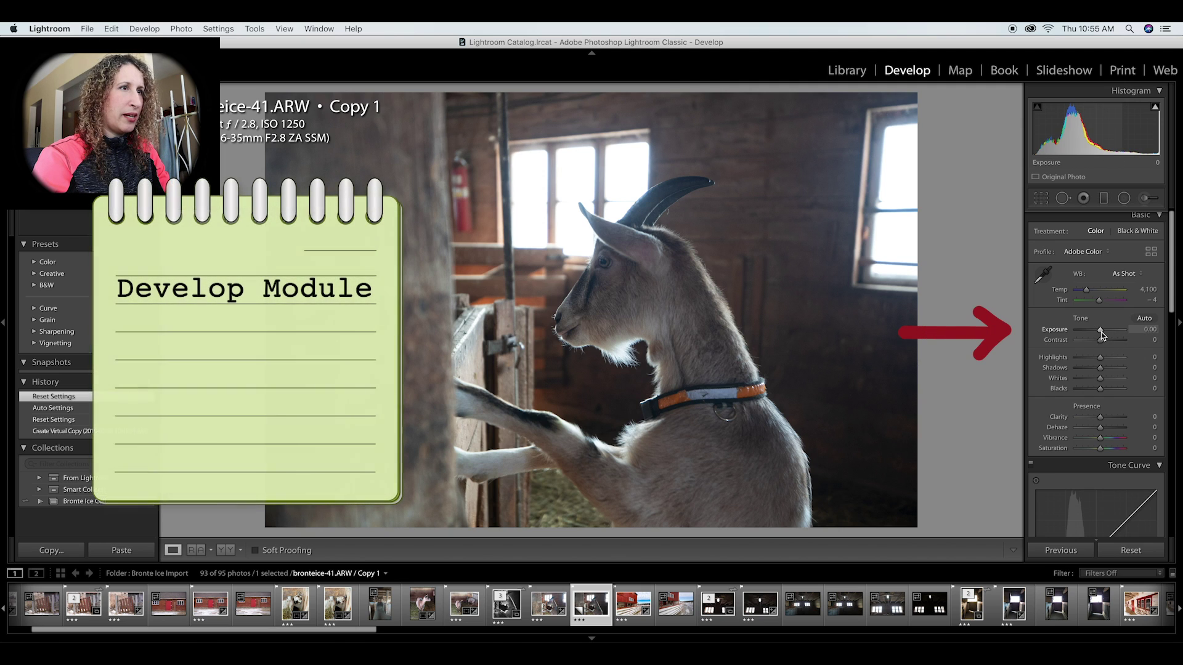
Step: Set the goat photo's Exposure to +0.60 and Shadows to +25, comparing the result with the reset photo
{"action": "left_click_drag", "start_coordinate": [1102, 335], "coordinate": [1104, 331]}
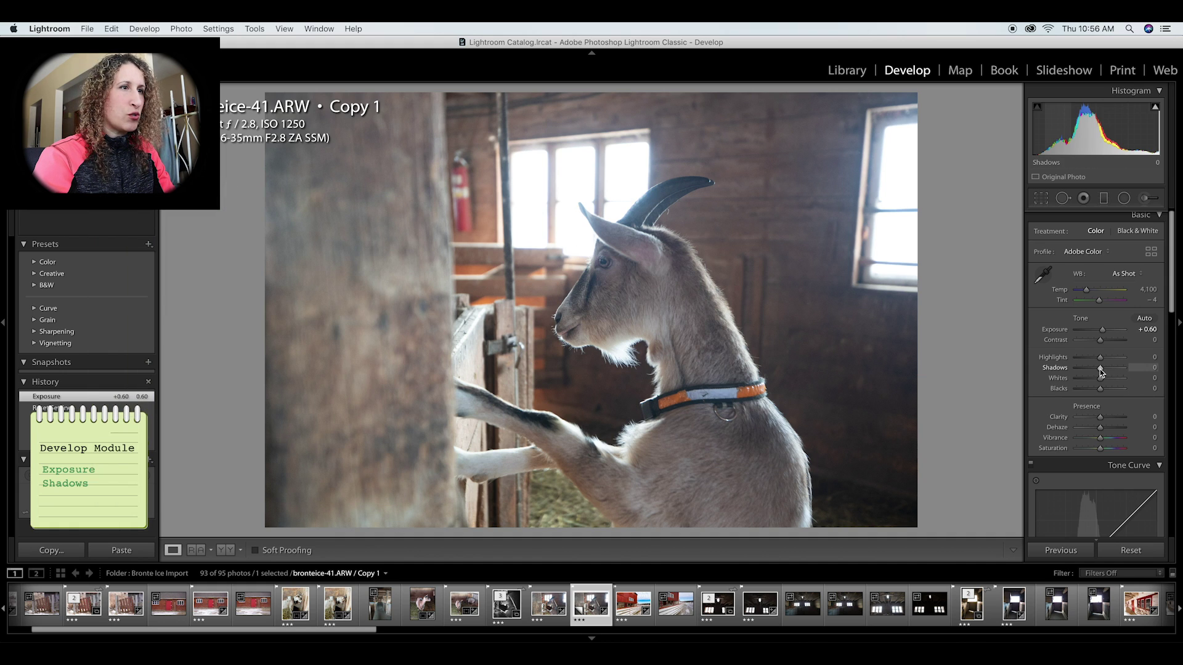
{"action": "left_click_drag", "start_coordinate": [1099, 368], "coordinate": [1106, 370]}
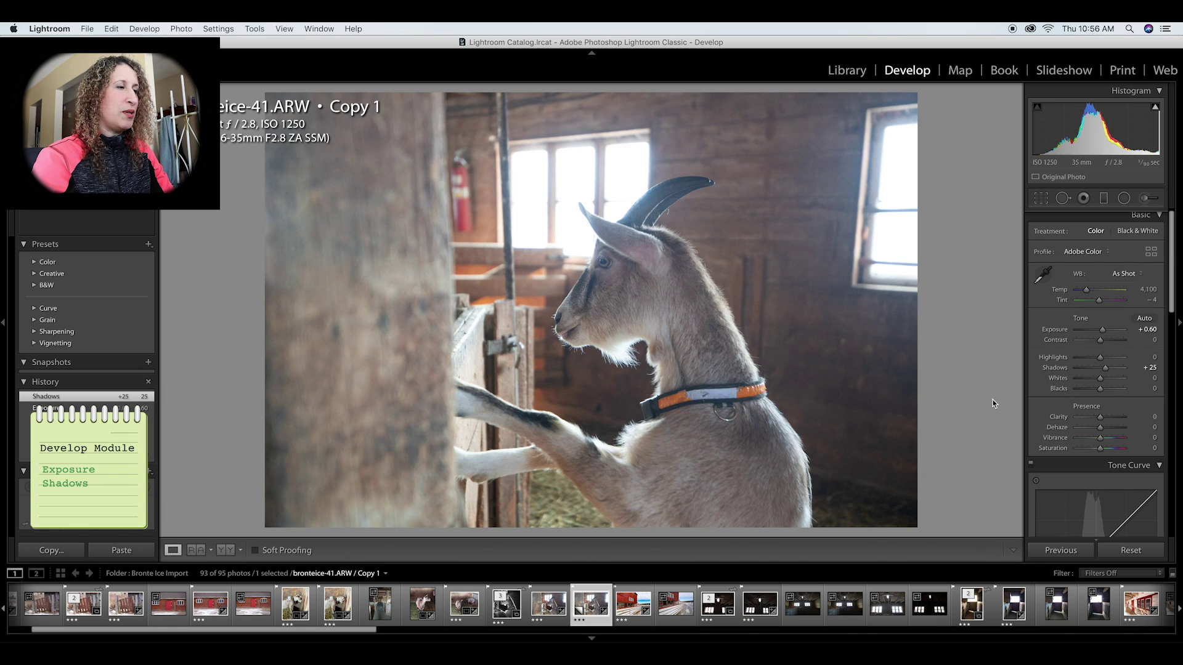
{"action": "left_click", "coordinate": [1124, 548]}
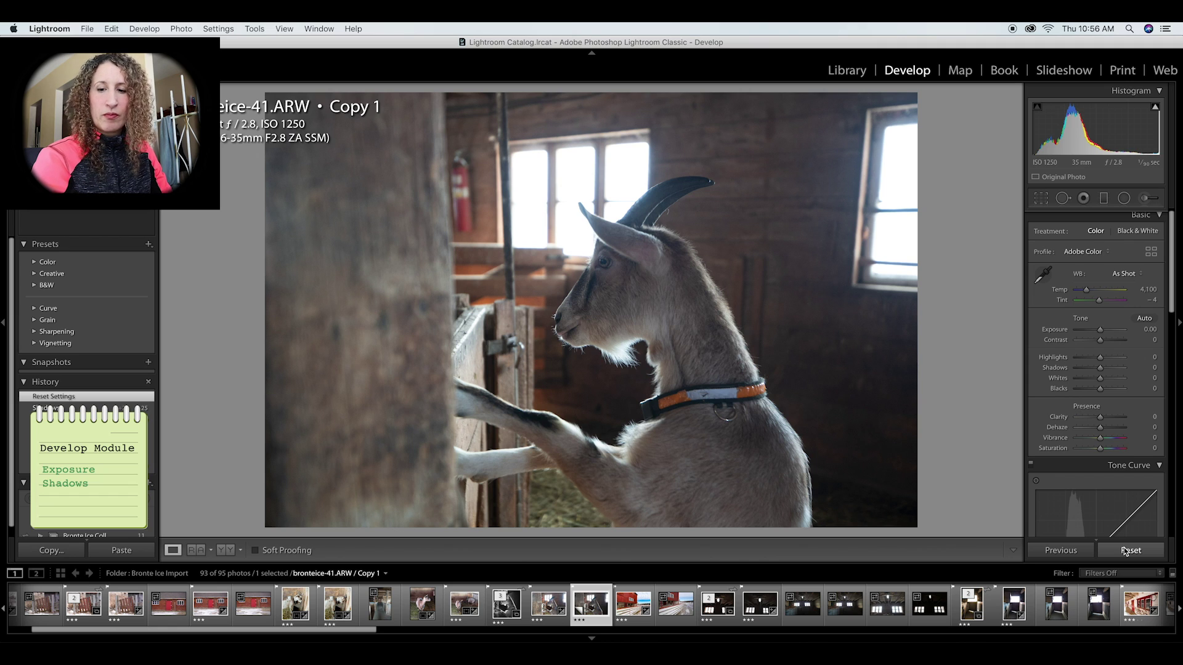
{"action": "key", "text": "super+z"}
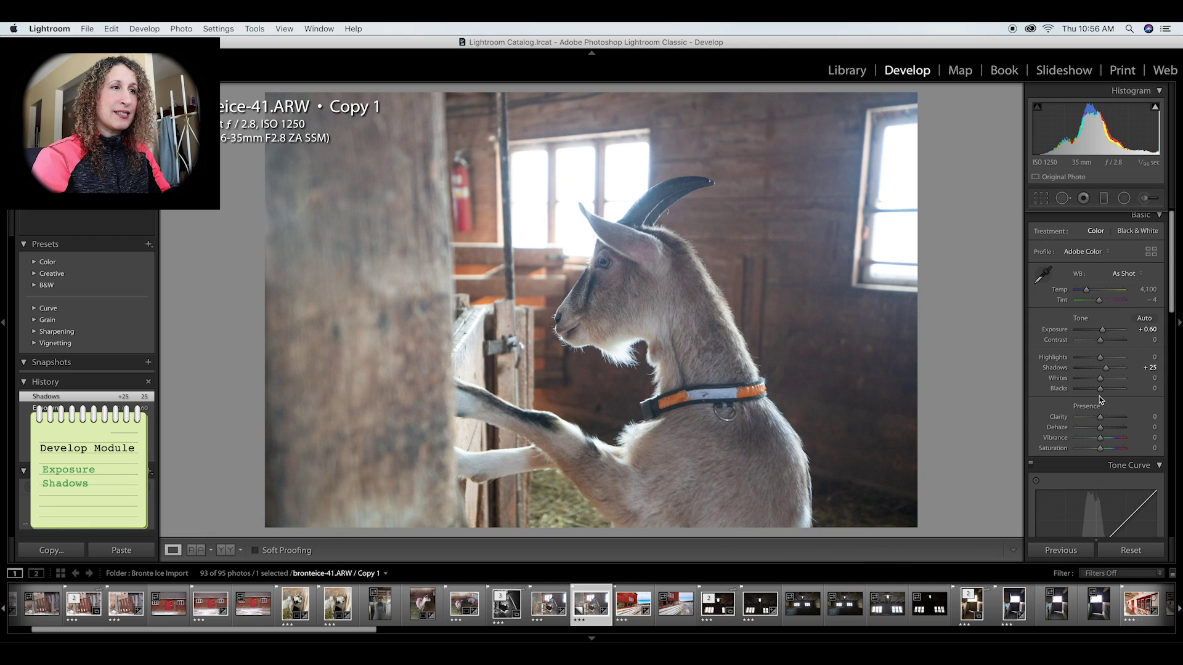
Step: Set the photo's Blacks to -19 and Dehaze to +36
{"action": "mouse_move", "coordinate": [1100, 389]}
{"action": "left_mouse_down"}
{"action": "mouse_move", "coordinate": [1087, 392]}
{"action": "mouse_move", "coordinate": [1096, 394]}
{"action": "left_mouse_up"}
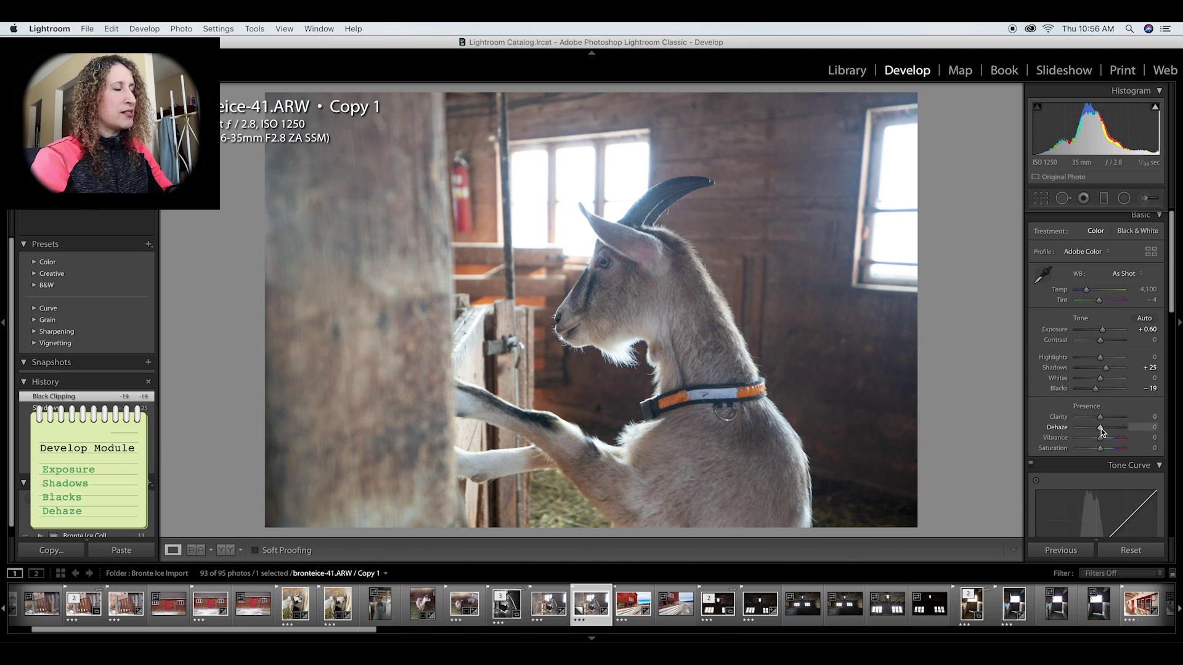
{"action": "left_click_drag", "start_coordinate": [1100, 429], "coordinate": [1100, 429]}
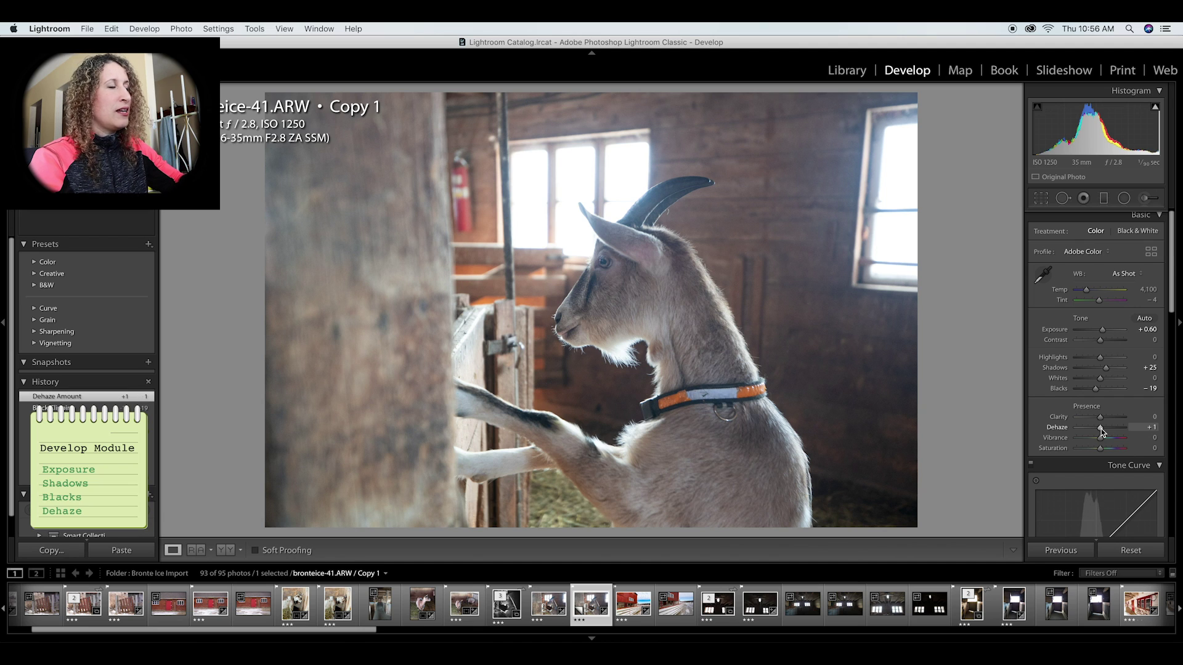
{"action": "left_click_drag", "start_coordinate": [1100, 429], "coordinate": [1107, 430]}
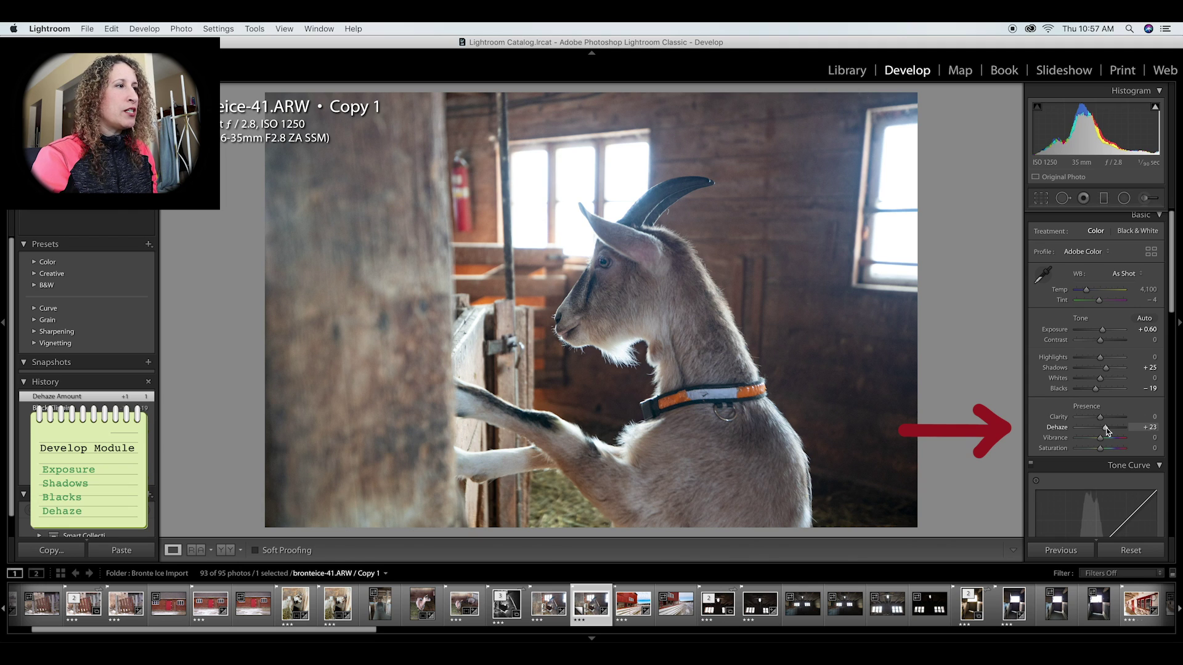
{"action": "left_click_drag", "start_coordinate": [1107, 428], "coordinate": [1108, 427]}
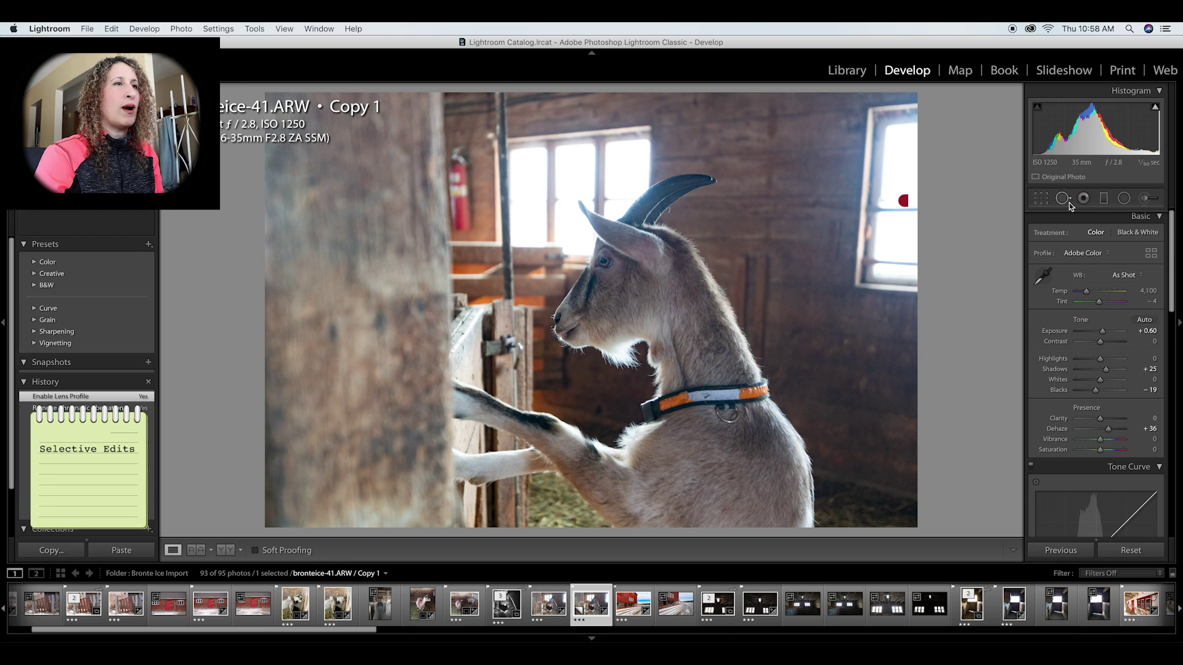
Step: Paint an adjustment brush mask of size 9 over the goat's face and set its Exposure to 0.59
{"action": "left_click", "coordinate": [1146, 199]}
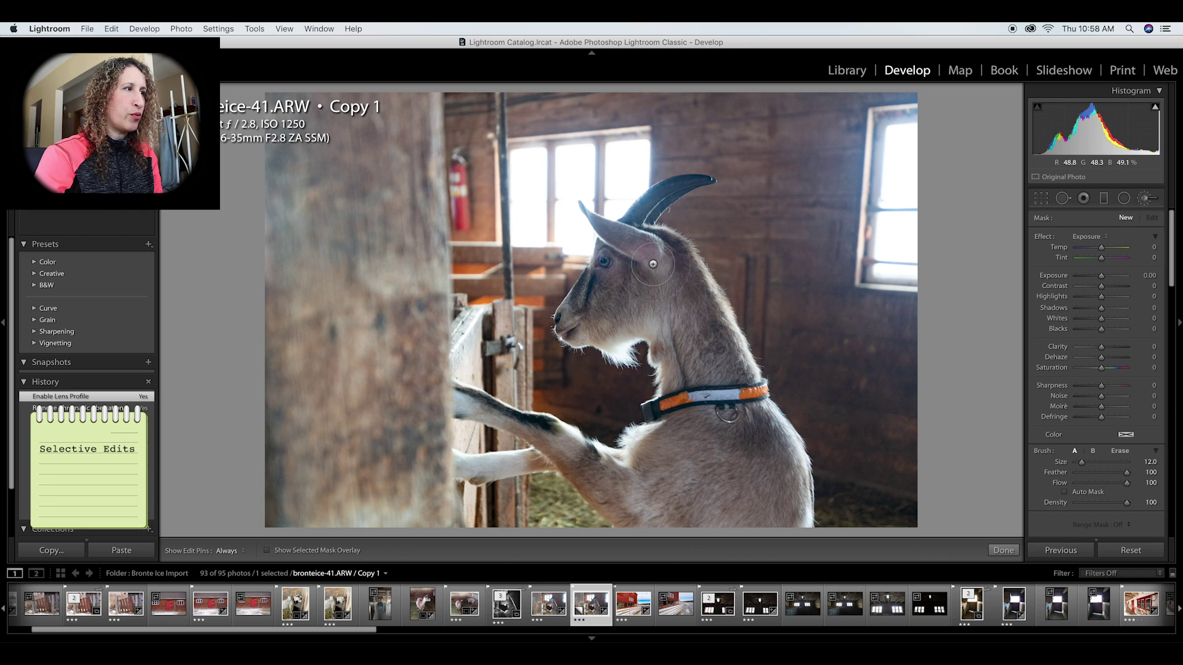
{"action": "scroll", "coordinate": [616, 272], "scroll_direction": "up", "scroll_amount": 3}
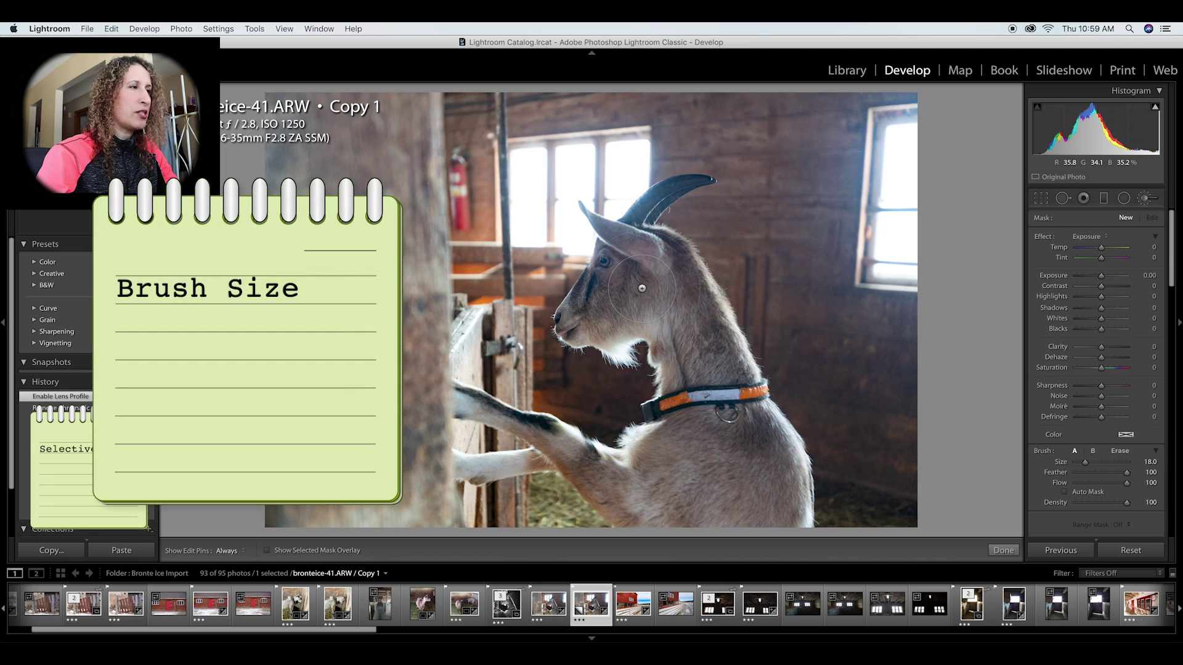
{"action": "scroll", "coordinate": [639, 289], "scroll_direction": "down", "scroll_amount": 5}
{"action": "scroll", "coordinate": [635, 288], "scroll_direction": "up", "scroll_amount": 1}
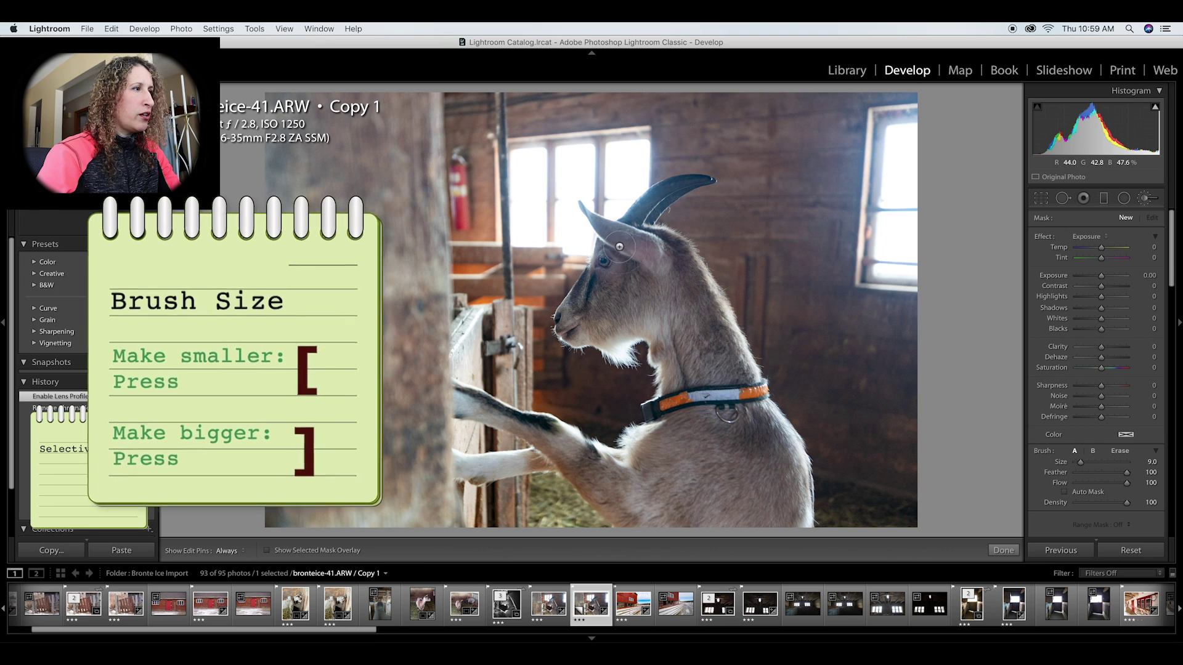
{"action": "key", "text": "h"}
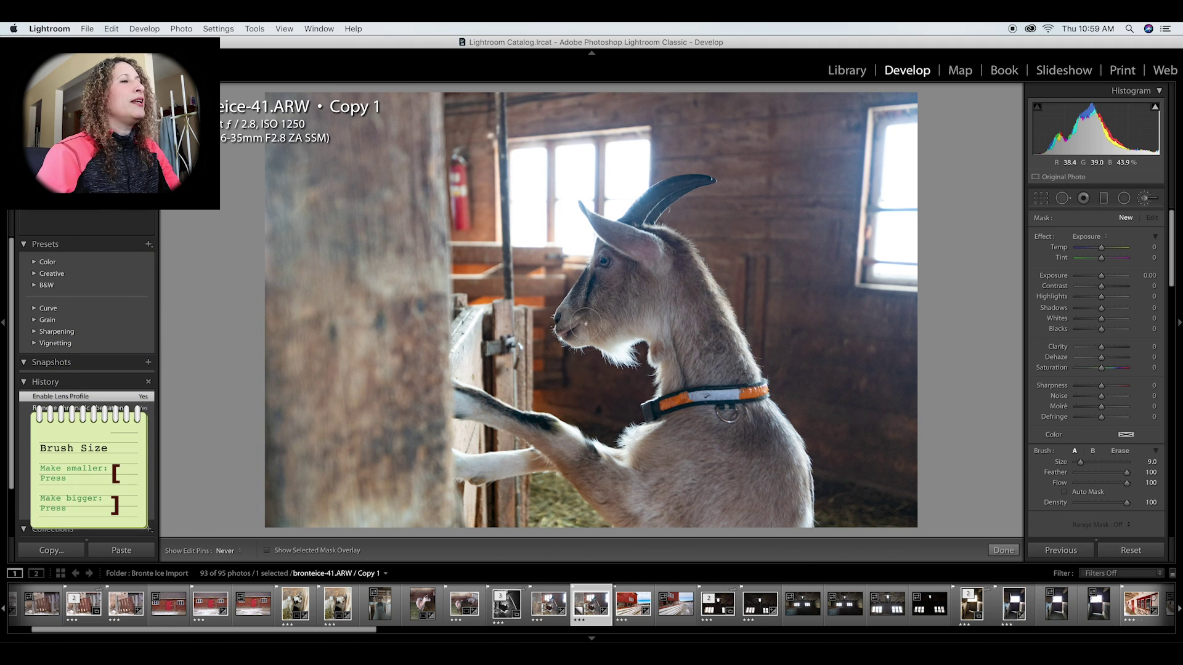
{"action": "left_click_drag", "start_coordinate": [666, 308], "coordinate": [616, 252]}
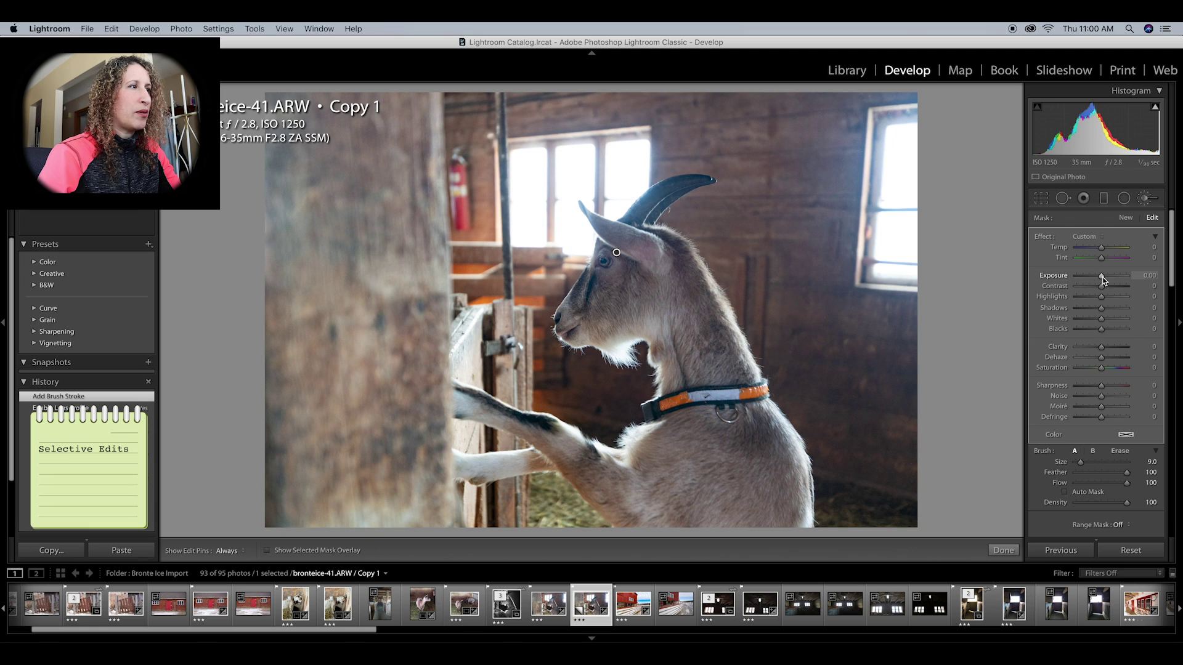
{"action": "left_click_drag", "start_coordinate": [1103, 280], "coordinate": [1107, 281]}
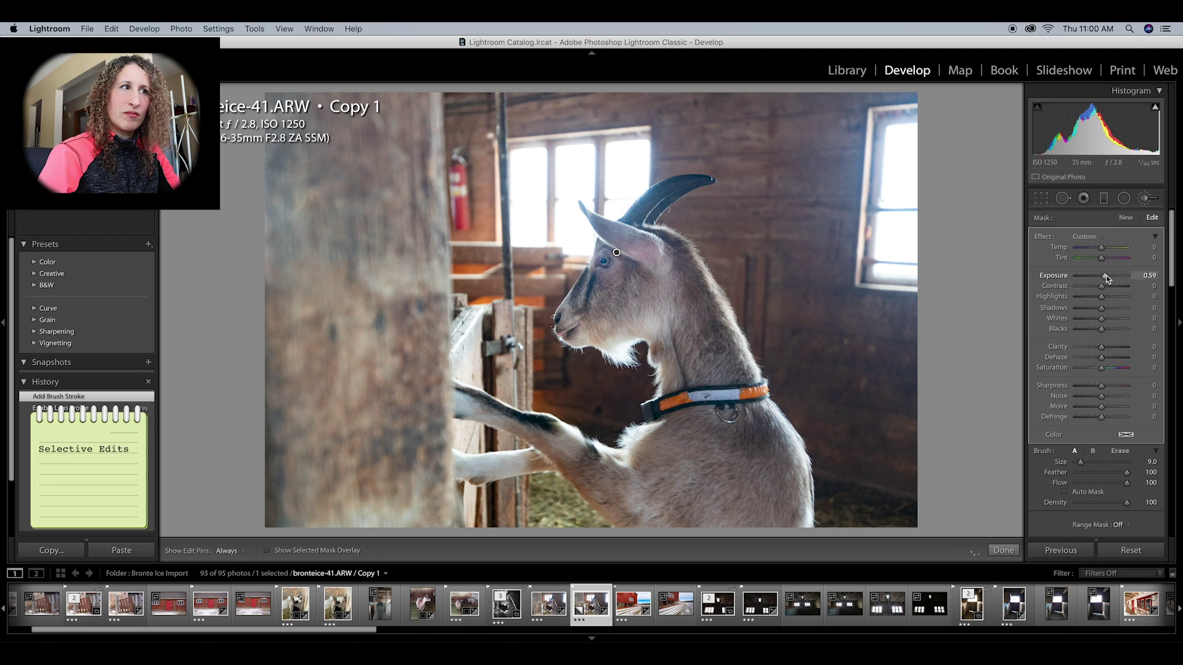
{"action": "left_click_drag", "start_coordinate": [1108, 279], "coordinate": [1107, 279]}
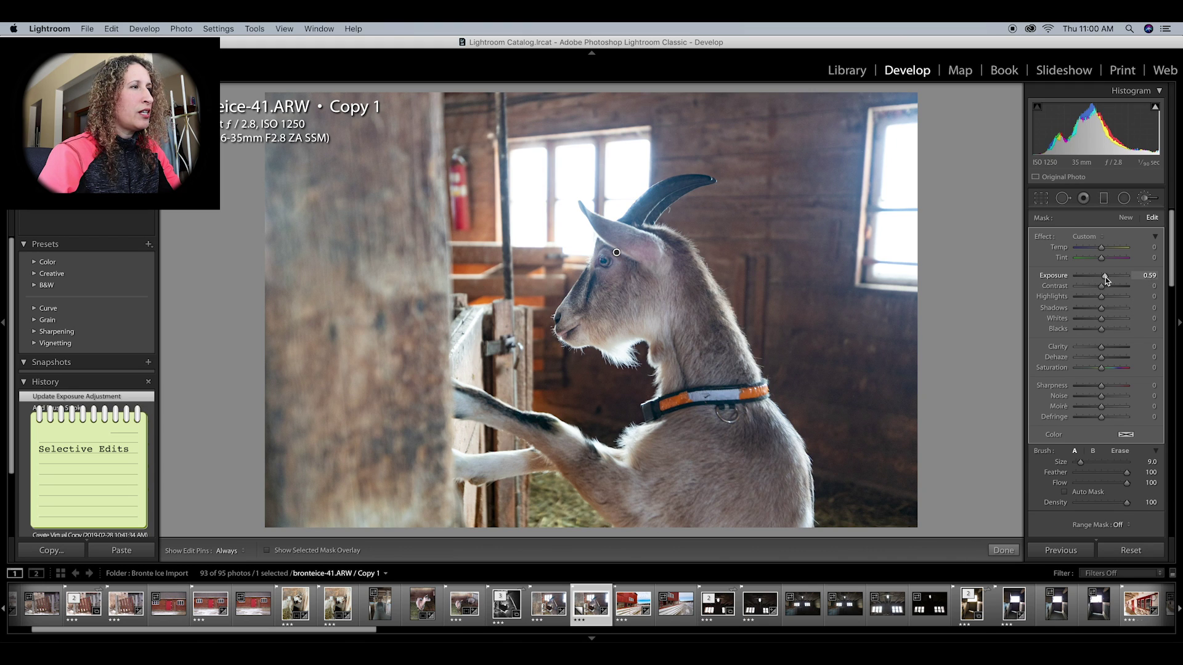
Step: Extend the brush mask down over the goat's neck with further strokes
{"action": "key", "text": "h"}
{"action": "mouse_move", "coordinate": [700, 364]}
{"action": "left_mouse_down"}
{"action": "mouse_move", "coordinate": [709, 294]}
{"action": "mouse_move", "coordinate": [684, 271]}
{"action": "left_mouse_up"}
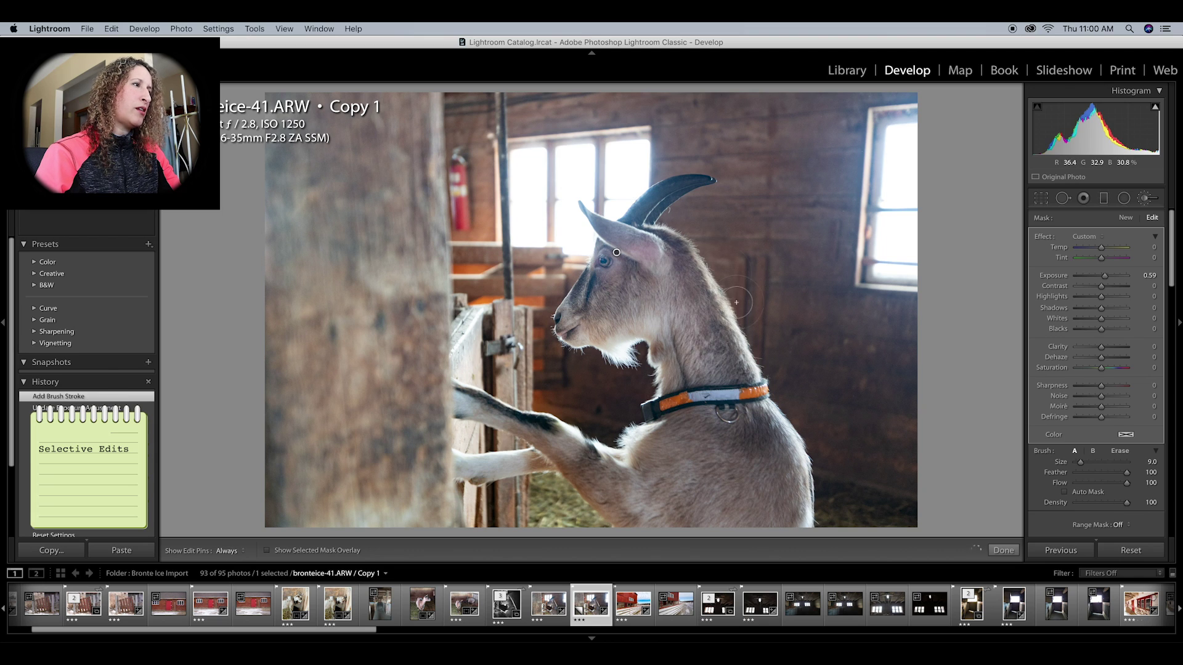
{"action": "key", "text": "h"}
{"action": "left_click_drag", "start_coordinate": [681, 379], "coordinate": [672, 339]}
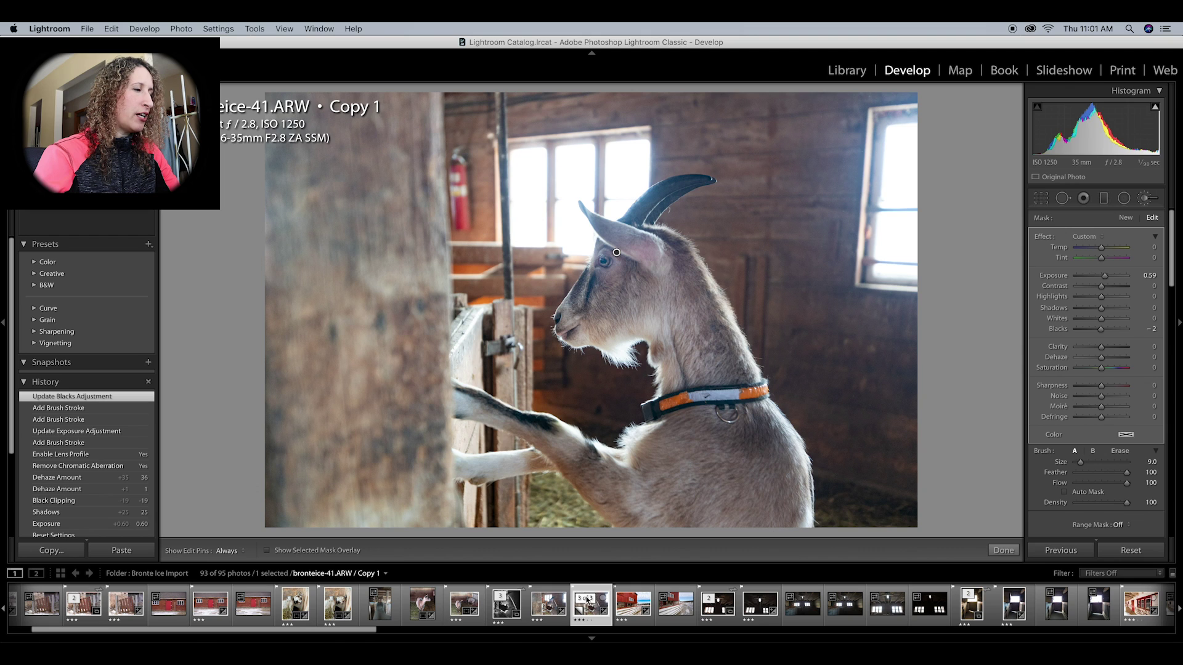
Step: Open the edited goat photo in Adobe Photoshop CC 2019 and collapse the floating character settings
{"action": "scroll", "coordinate": [595, 607], "scroll_direction": "down", "scroll_amount": 1}
{"action": "right_click", "coordinate": [567, 605]}
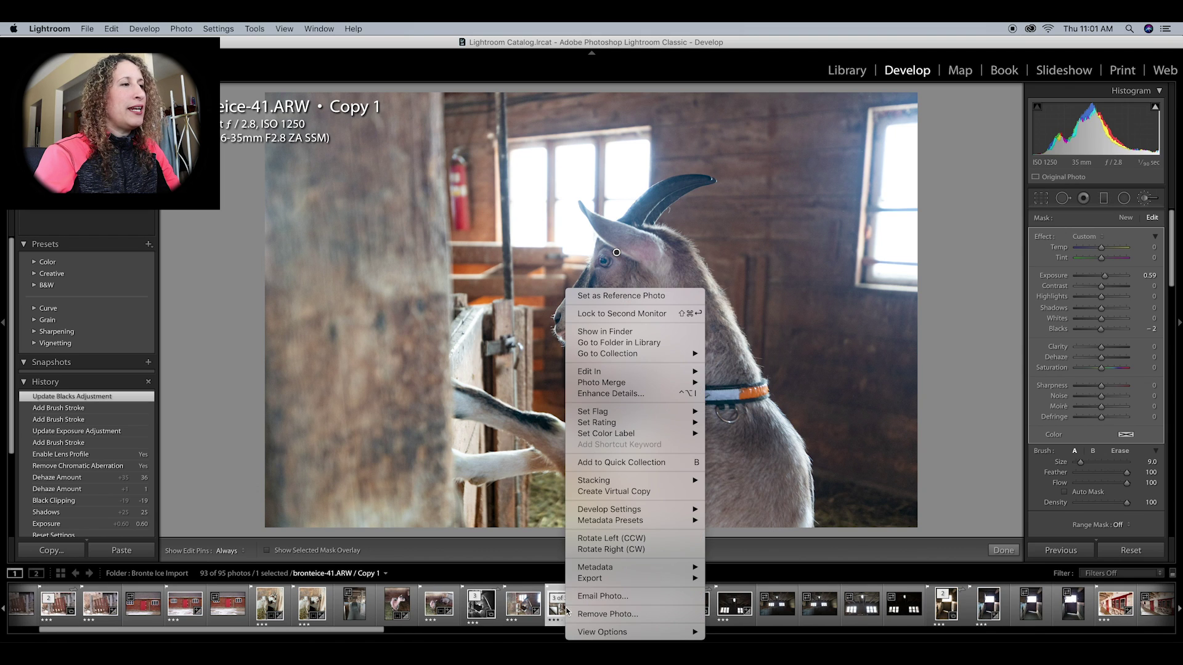
{"action": "mouse_move", "coordinate": [617, 376]}
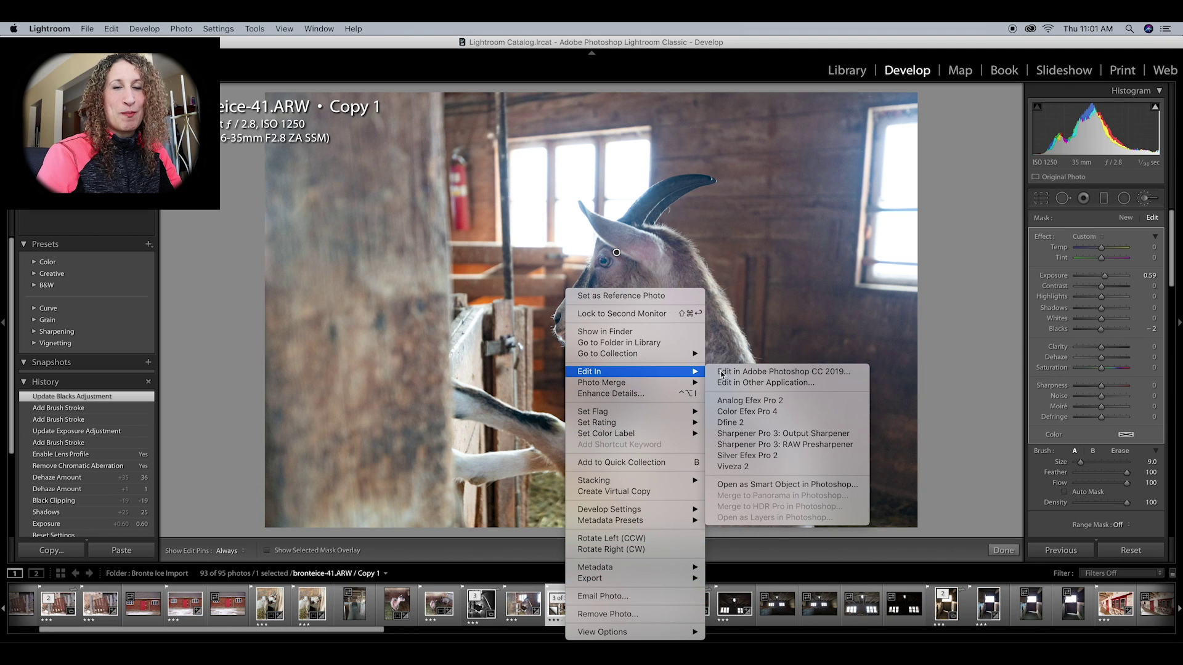
{"action": "left_click", "coordinate": [778, 372]}
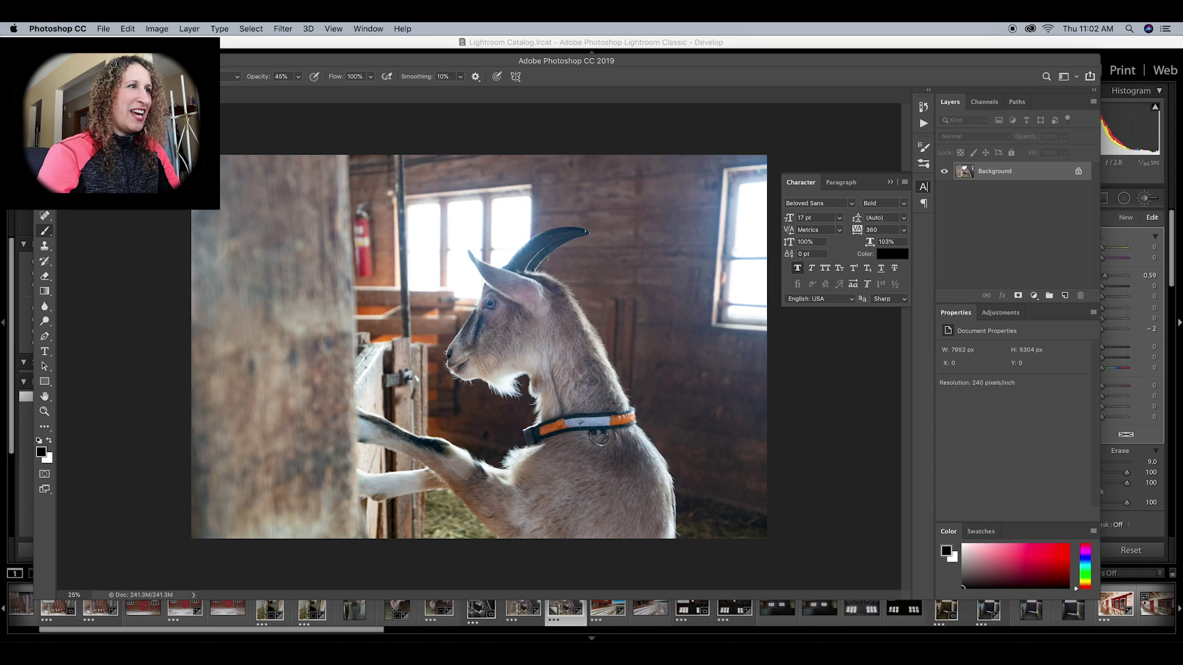
{"action": "left_click", "coordinate": [889, 181]}
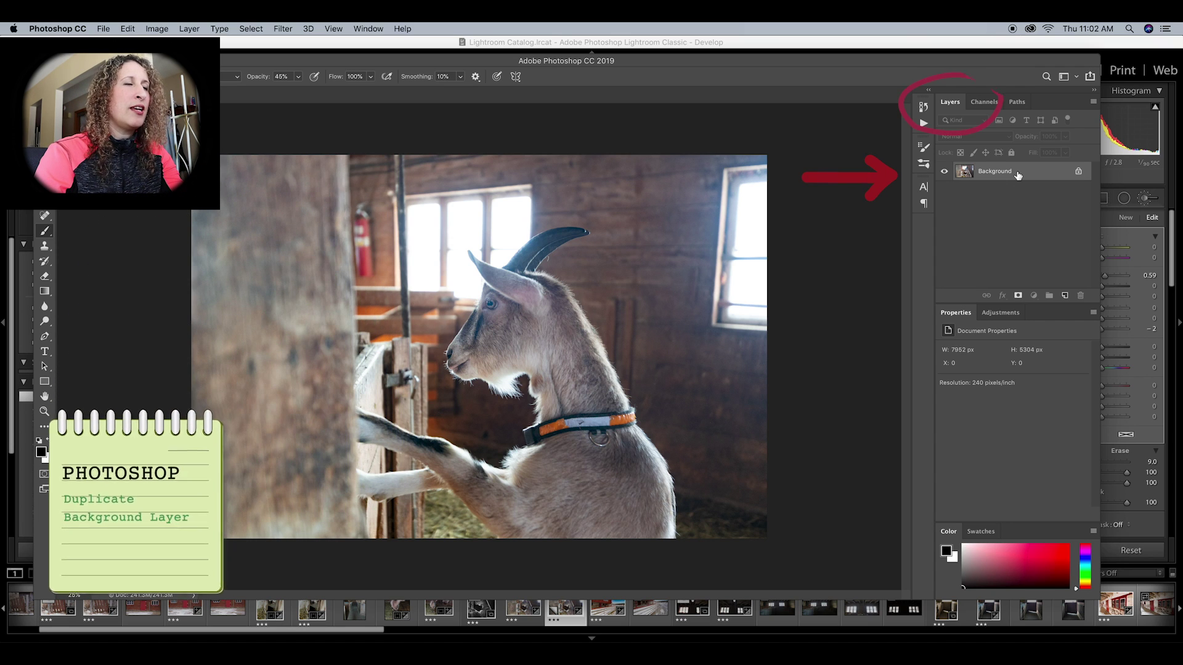
Step: Duplicate the Background layer
{"action": "left_click_drag", "start_coordinate": [1018, 176], "coordinate": [1065, 298]}
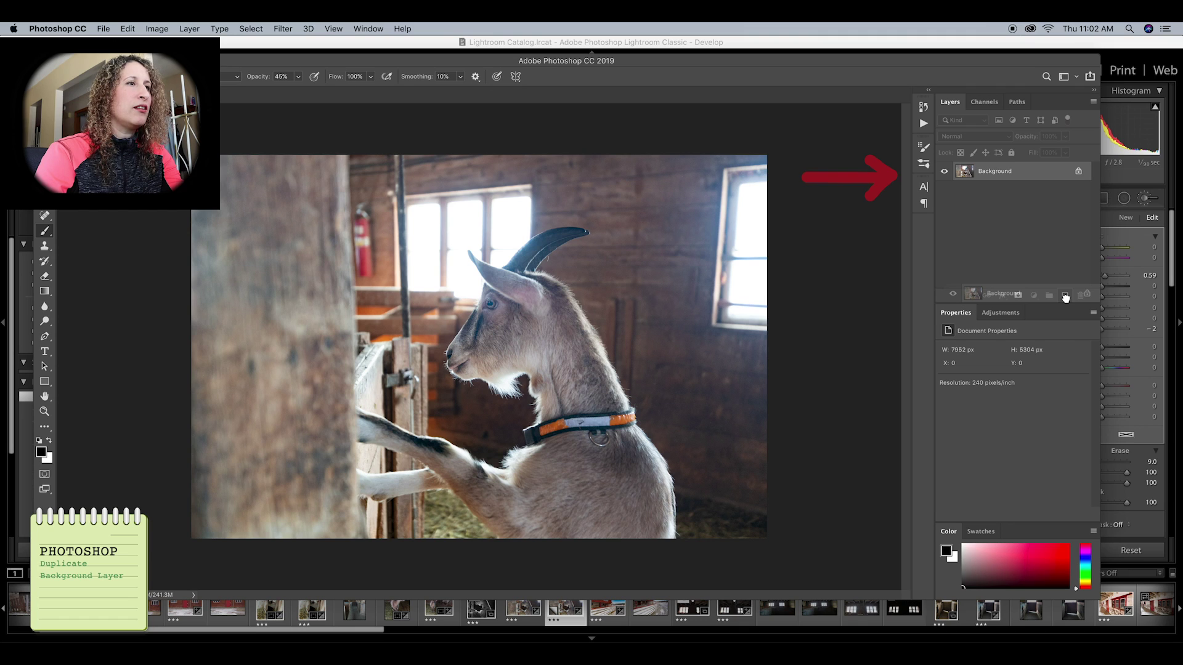
{"action": "left_click_drag", "start_coordinate": [1064, 300], "coordinate": [1065, 302]}
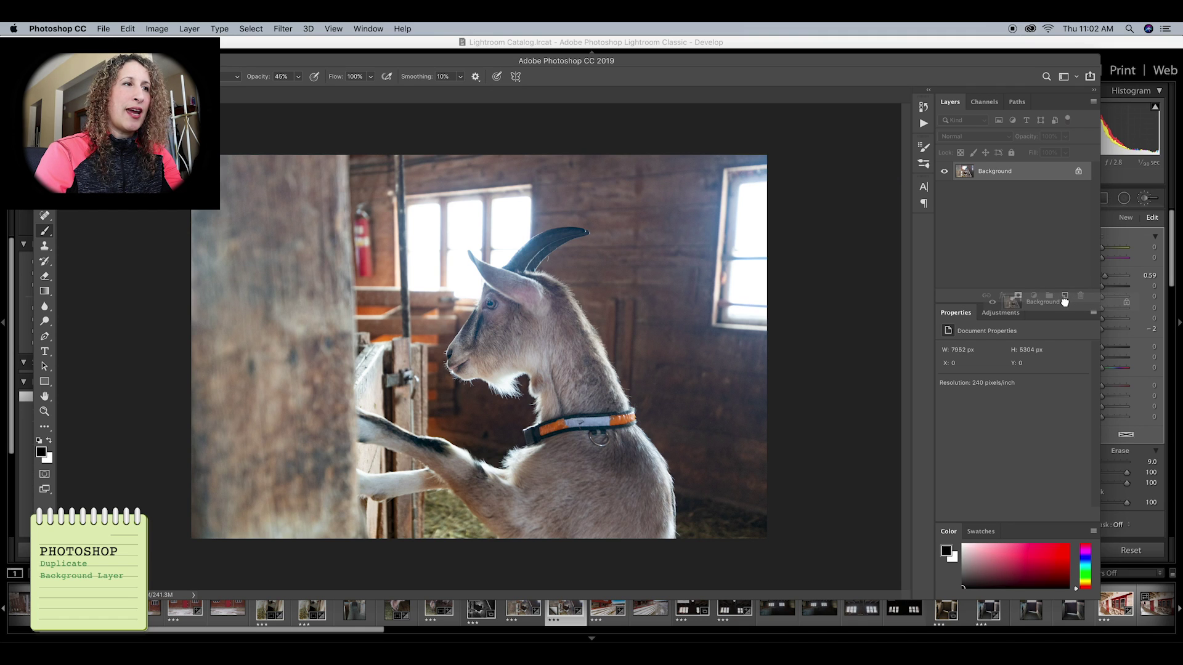
{"action": "left_click_drag", "start_coordinate": [1065, 301], "coordinate": [1065, 298]}
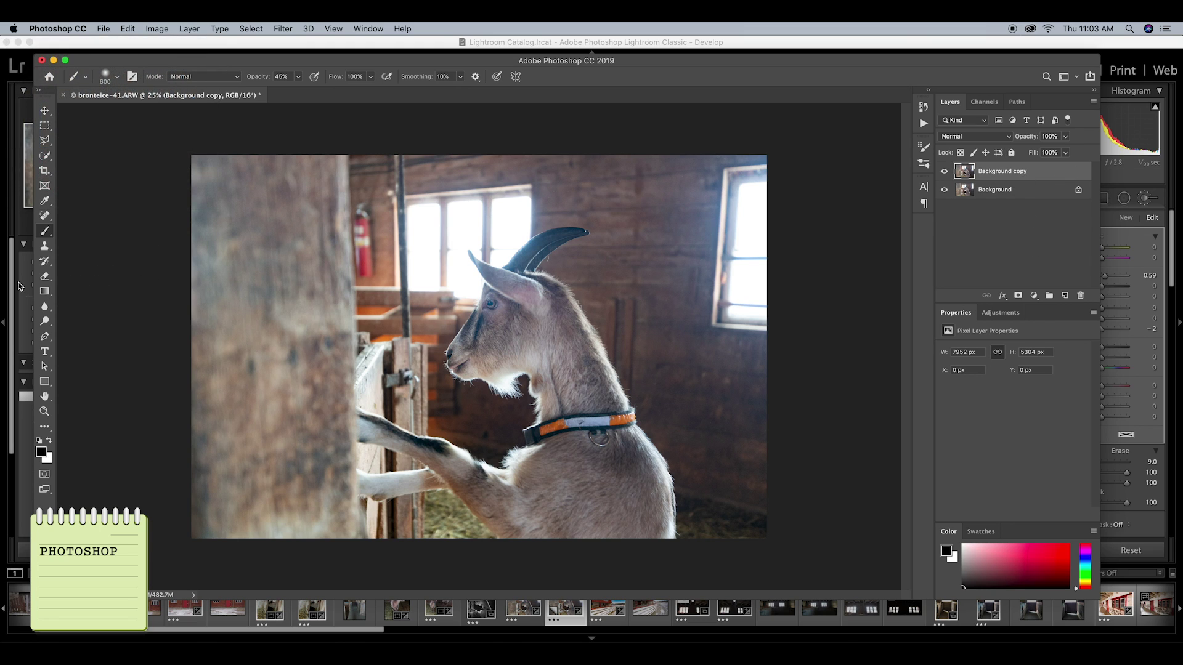
Step: Crop the image to about 4822 x 5036 px, trimming the blurred wooden post, the far window and a strip above the goat
{"action": "left_click", "coordinate": [43, 173]}
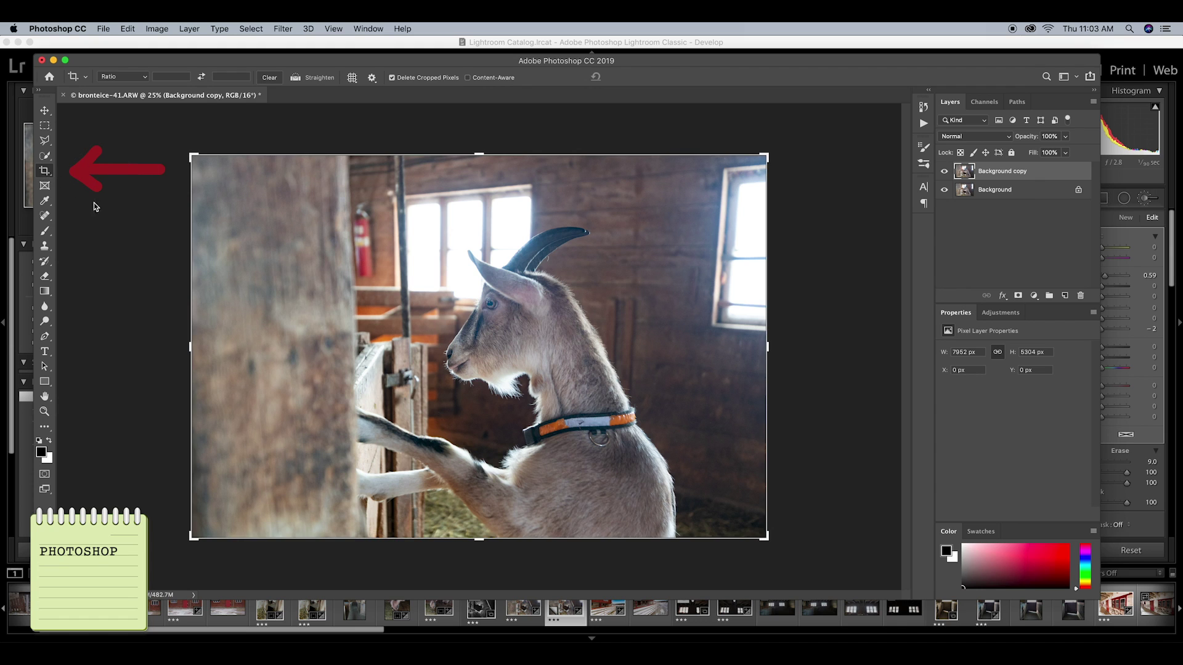
{"action": "left_click_drag", "start_coordinate": [190, 348], "coordinate": [275, 360]}
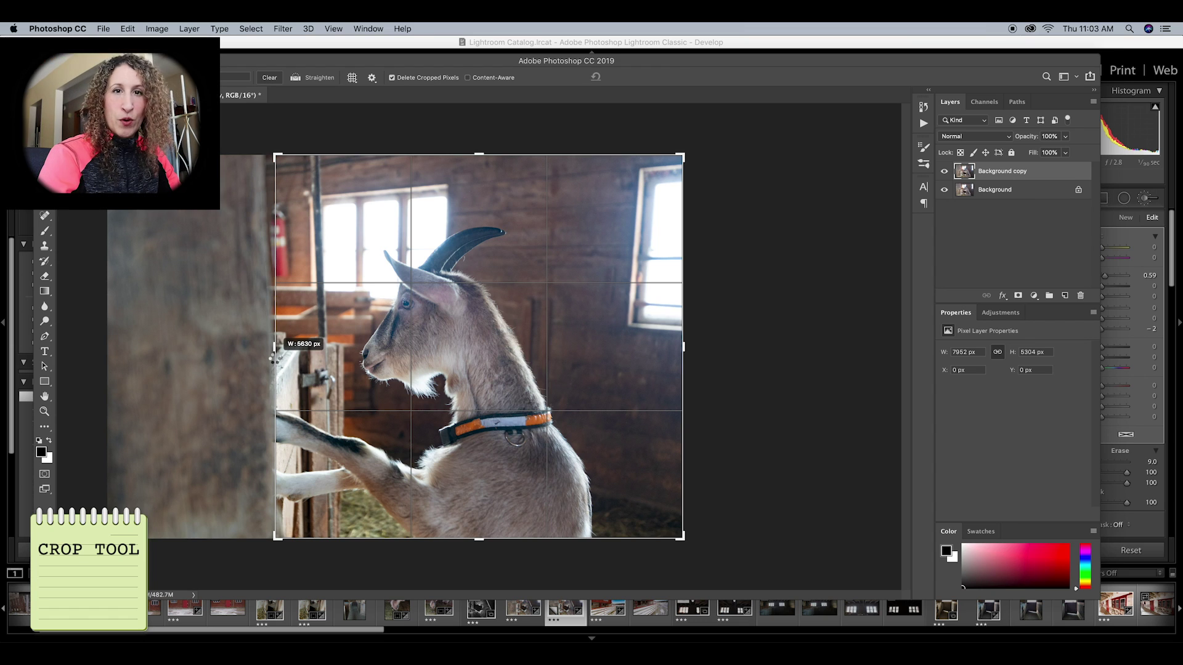
{"action": "left_click_drag", "start_coordinate": [274, 360], "coordinate": [275, 360]}
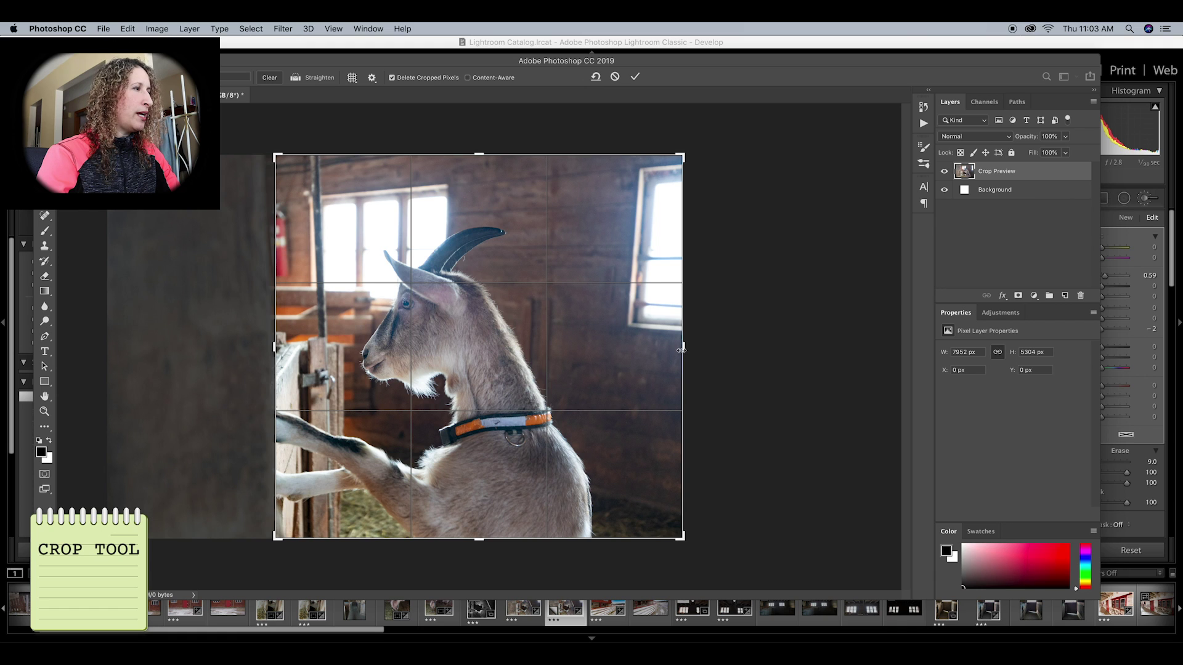
{"action": "left_click_drag", "start_coordinate": [683, 353], "coordinate": [671, 351]}
{"action": "left_click_drag", "start_coordinate": [668, 352], "coordinate": [652, 351]}
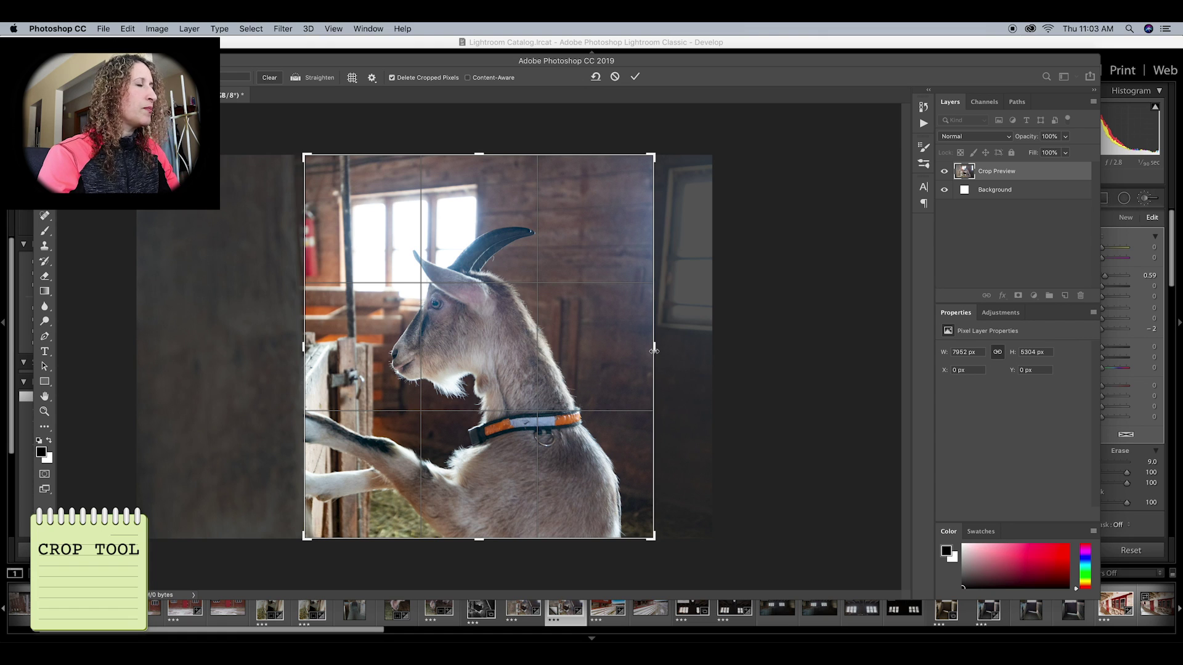
{"action": "left_click_drag", "start_coordinate": [475, 154], "coordinate": [473, 164]}
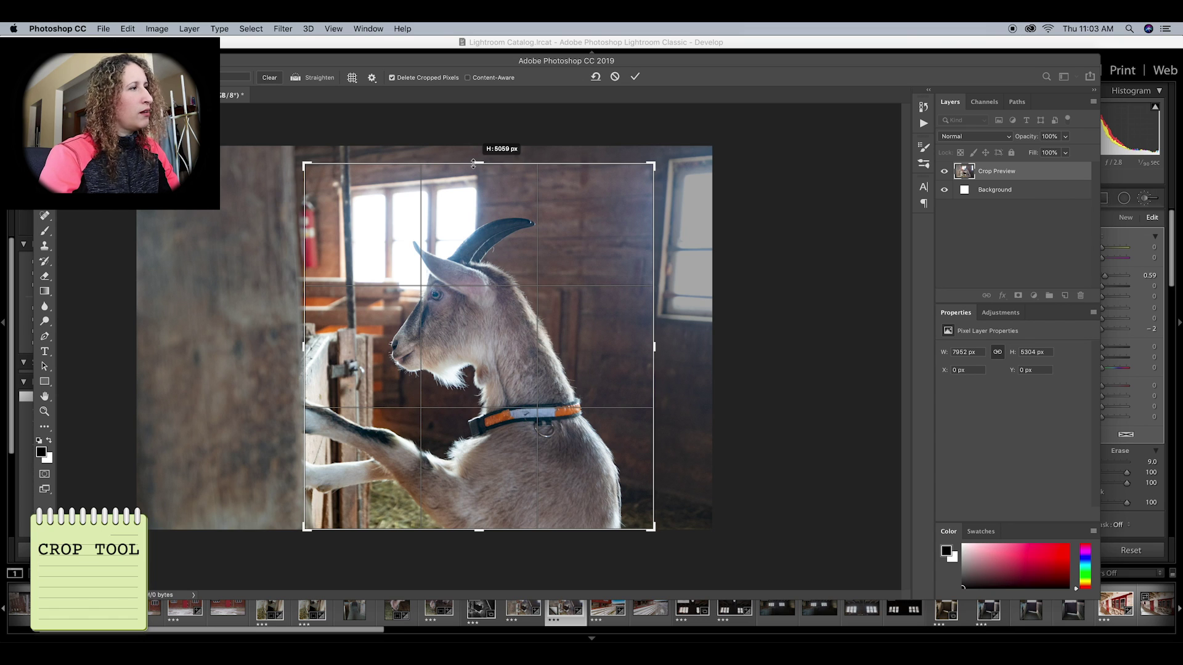
{"action": "mouse_move", "coordinate": [474, 163]}
{"action": "left_mouse_down"}
{"action": "mouse_move", "coordinate": [477, 173]}
{"action": "mouse_move", "coordinate": [482, 164]}
{"action": "left_mouse_up"}
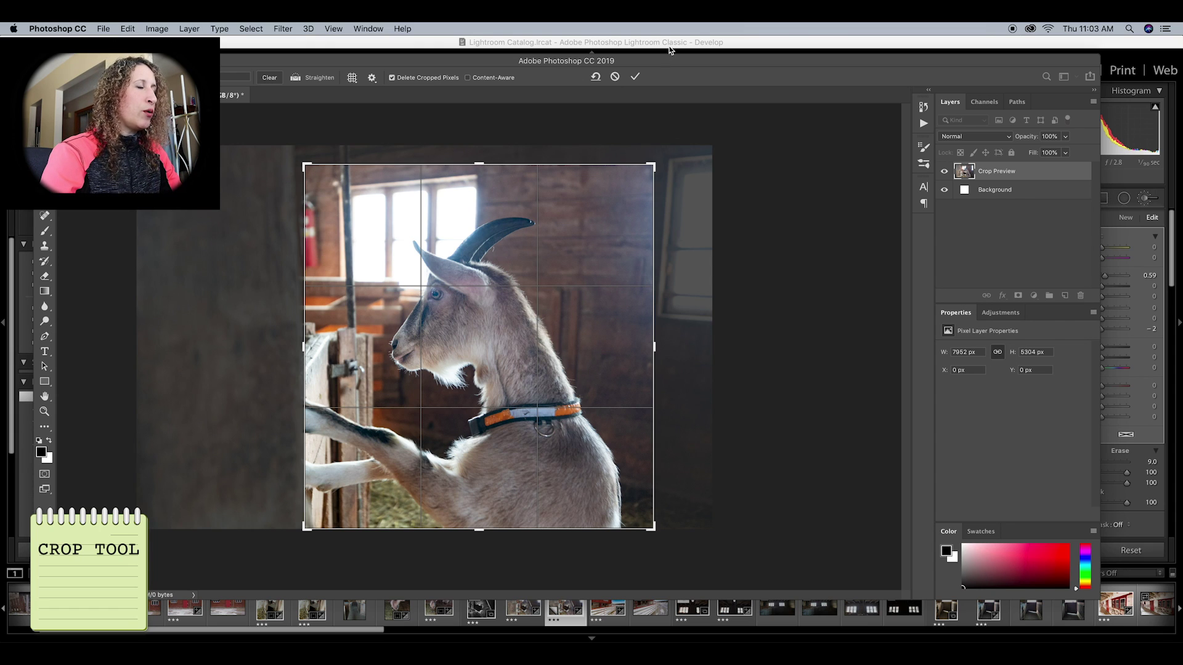
{"action": "left_click", "coordinate": [639, 80]}
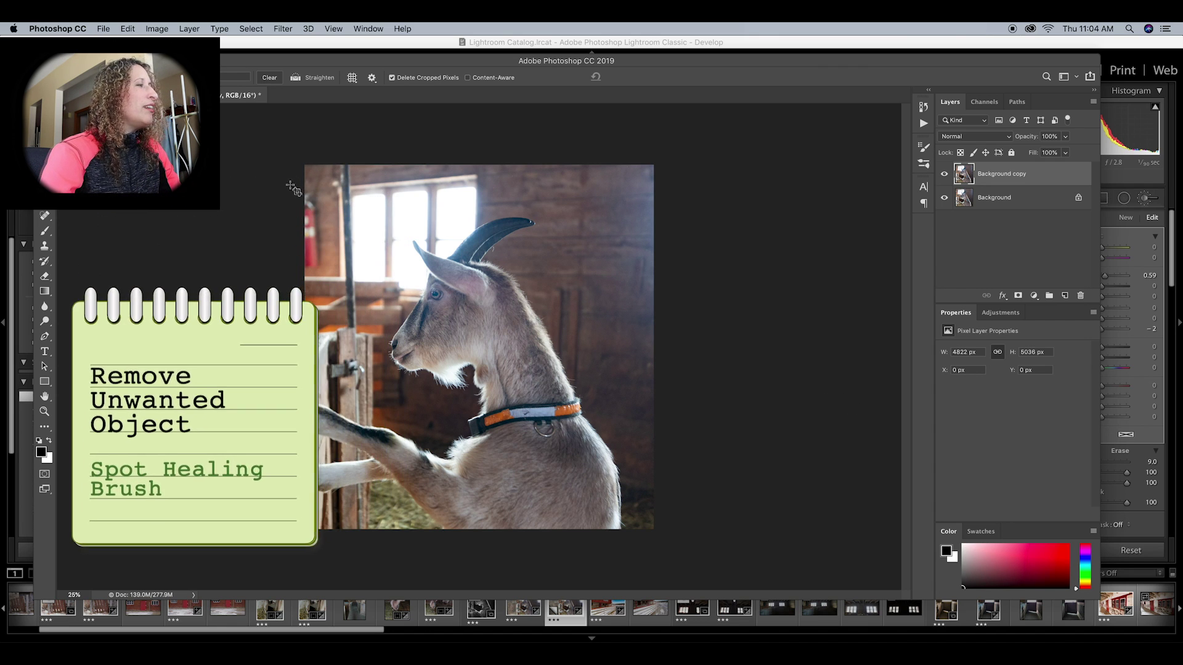
Step: Remove the red fire extinguisher beside the window with an enlarged Spot Healing Brush
{"action": "left_click", "coordinate": [46, 219]}
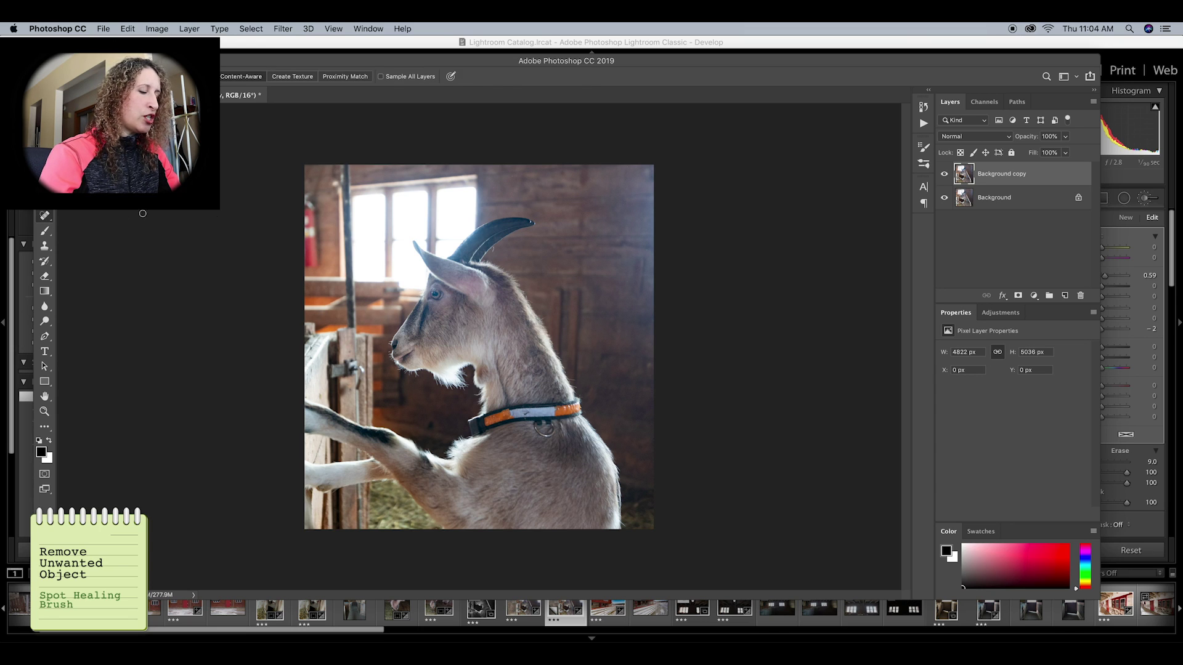
{"action": "key", "text": "bracketright"}
{"action": "key", "text": "bracketright"}
{"action": "key", "text": "bracketright"}
{"action": "key", "text": "bracketright"}
{"action": "key", "text": "bracketright"}
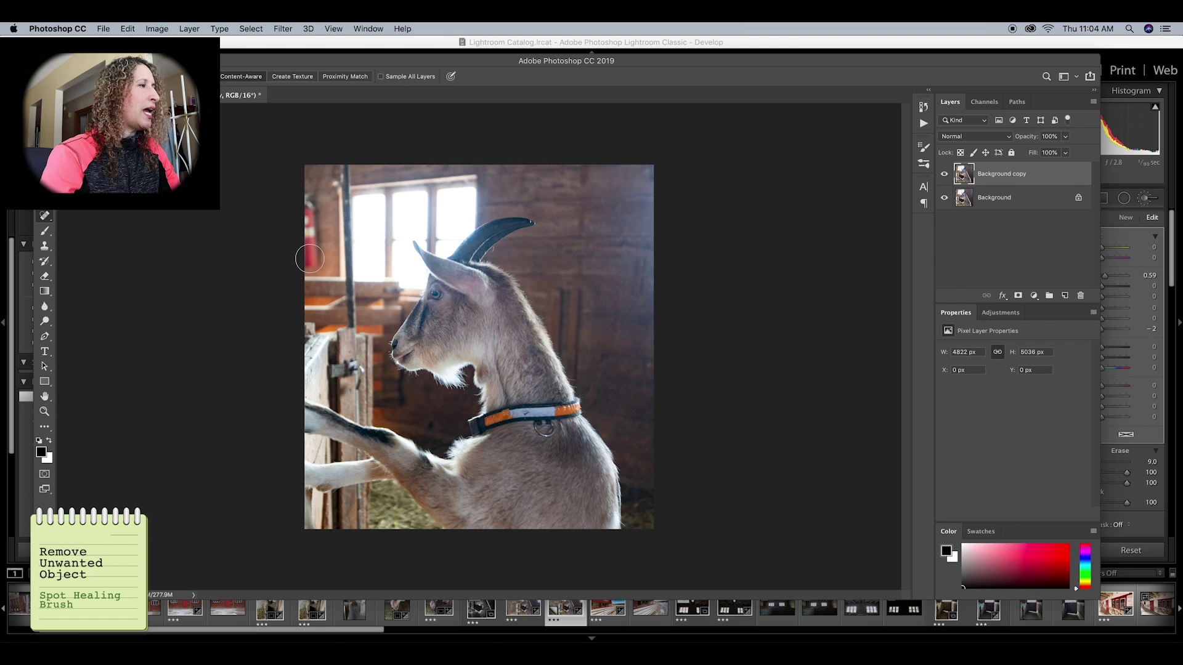
{"action": "mouse_move", "coordinate": [309, 259]}
{"action": "left_mouse_down"}
{"action": "mouse_move", "coordinate": [309, 223]}
{"action": "mouse_move", "coordinate": [290, 188]}
{"action": "left_mouse_up"}
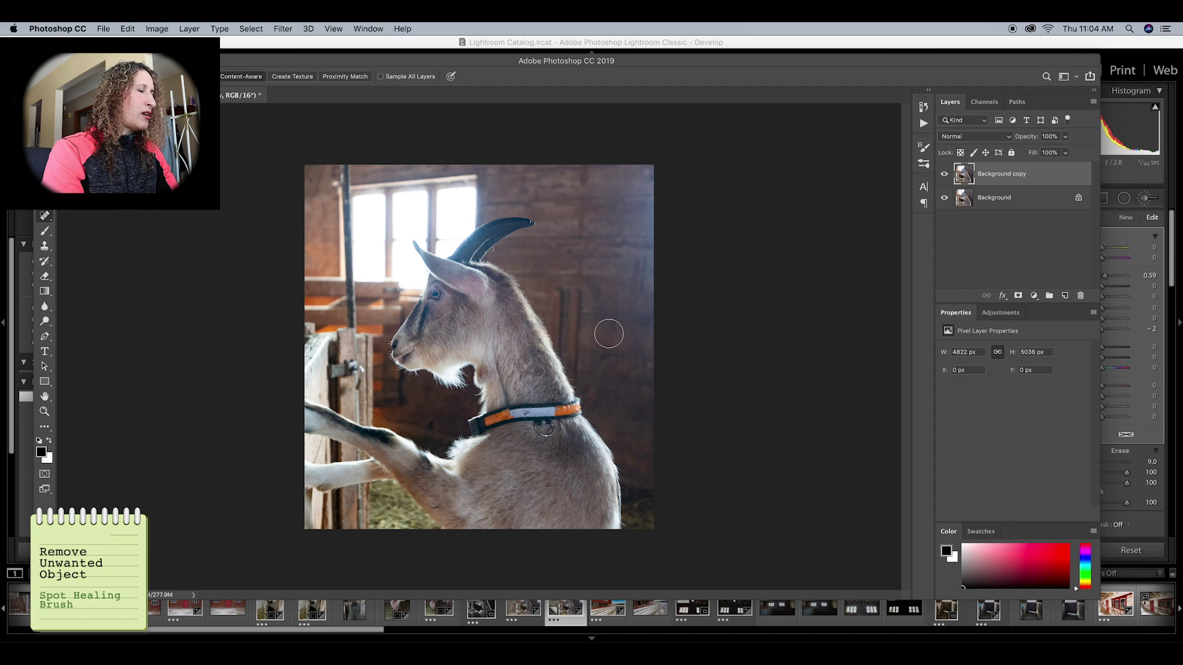
Step: Select a rectangular area of the retouched wall beside the vertical post and apply a Gaussian Blur with a 19.0-pixel radius
{"action": "key", "text": "super+plus"}
{"action": "key", "text": "super+plus"}
{"action": "key", "text": "super+plus"}
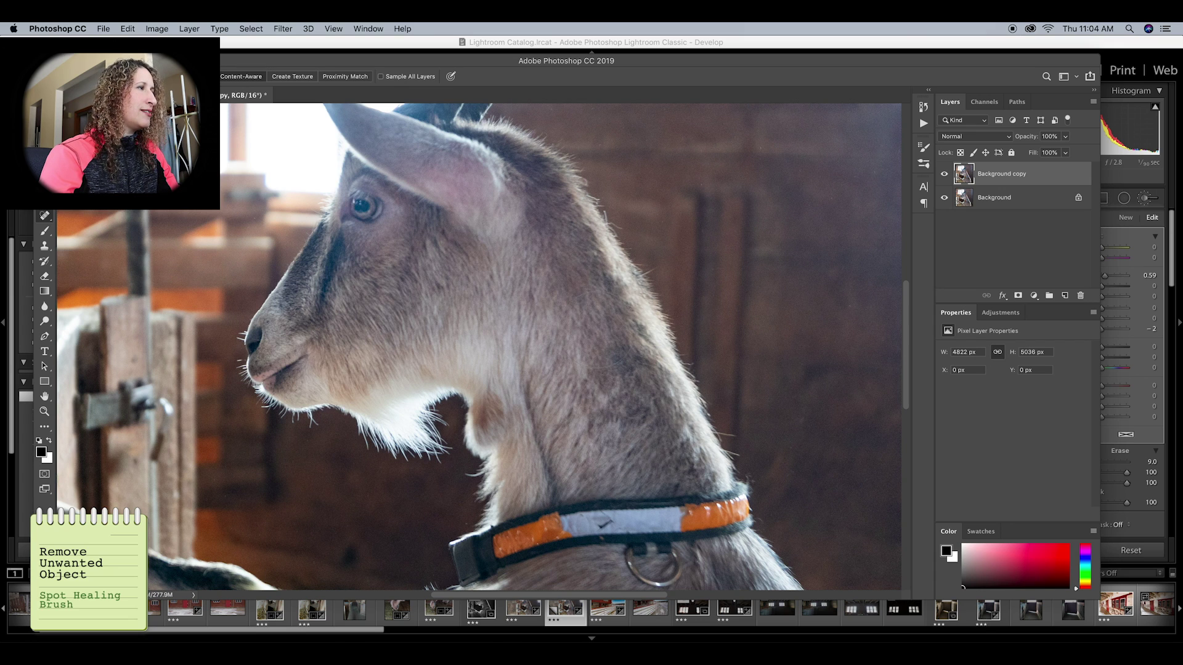
{"action": "scroll", "coordinate": [593, 331], "scroll_direction": "left", "scroll_amount": 10}
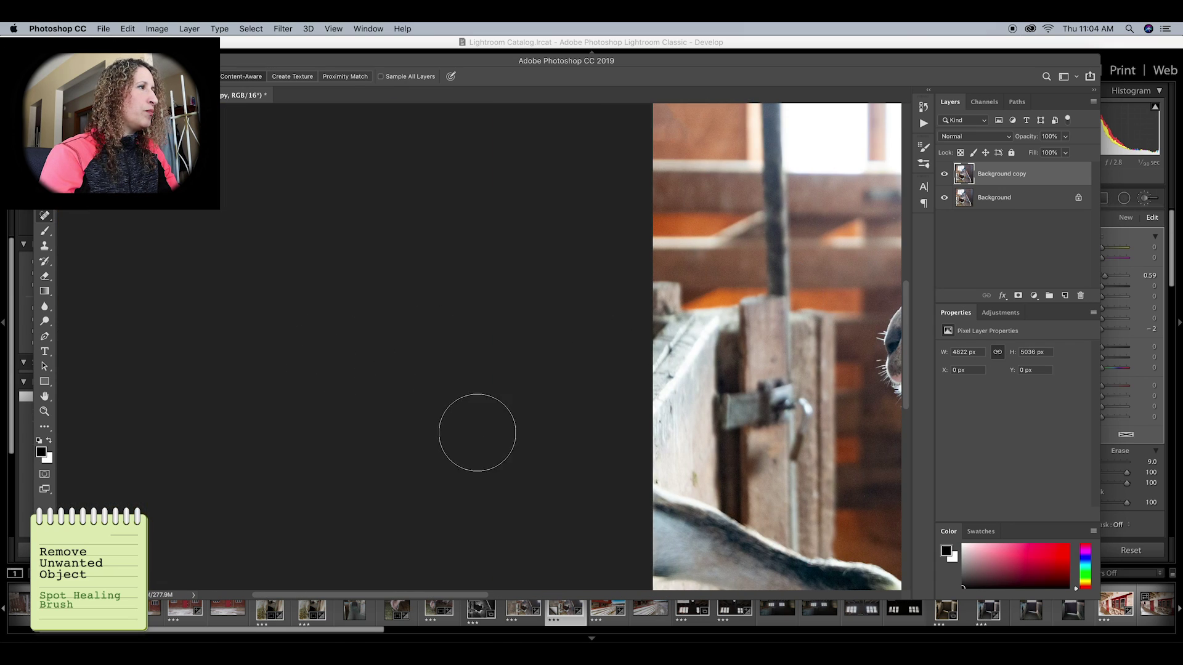
{"action": "scroll", "coordinate": [451, 421], "scroll_direction": "right", "scroll_amount": 2}
{"action": "scroll", "coordinate": [451, 421], "scroll_direction": "right", "scroll_amount": 7}
{"action": "scroll", "coordinate": [451, 422], "scroll_direction": "up", "scroll_amount": 8}
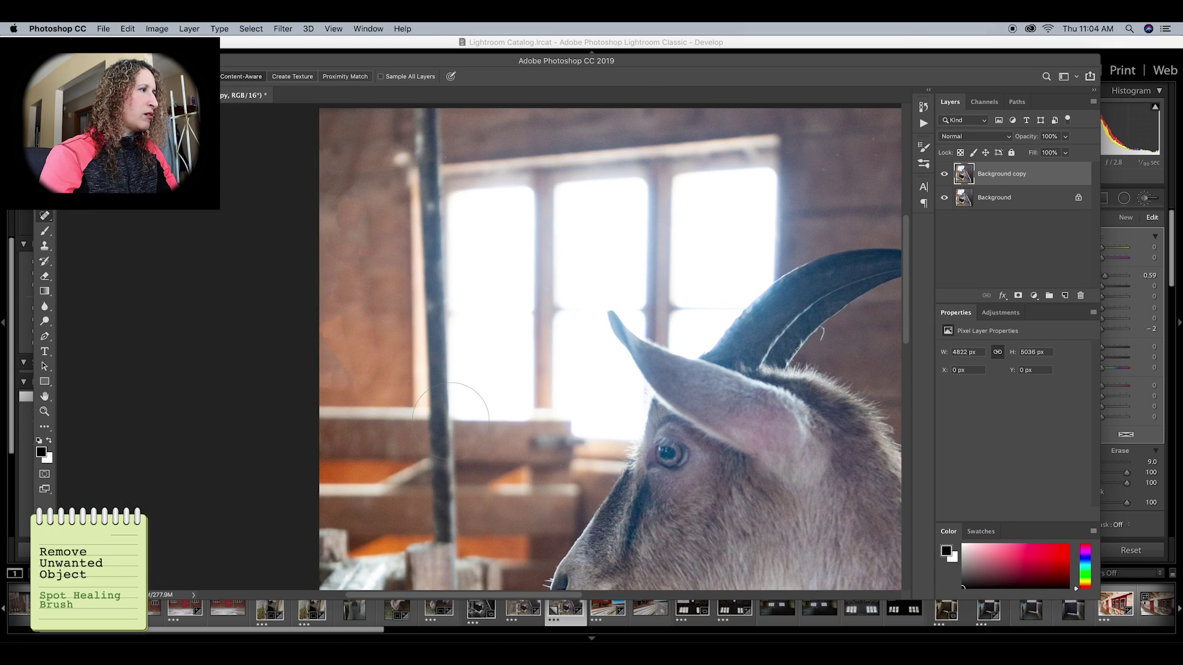
{"action": "scroll", "coordinate": [450, 421], "scroll_direction": "up", "scroll_amount": 3}
{"action": "scroll", "coordinate": [451, 421], "scroll_direction": "right", "scroll_amount": 3}
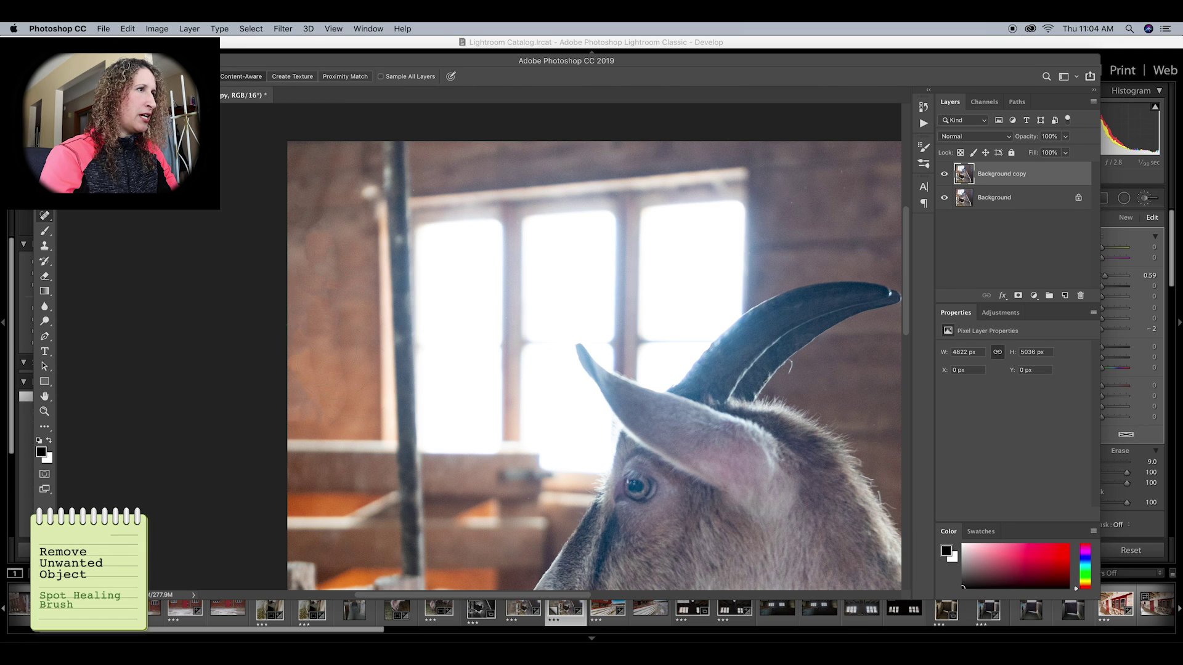
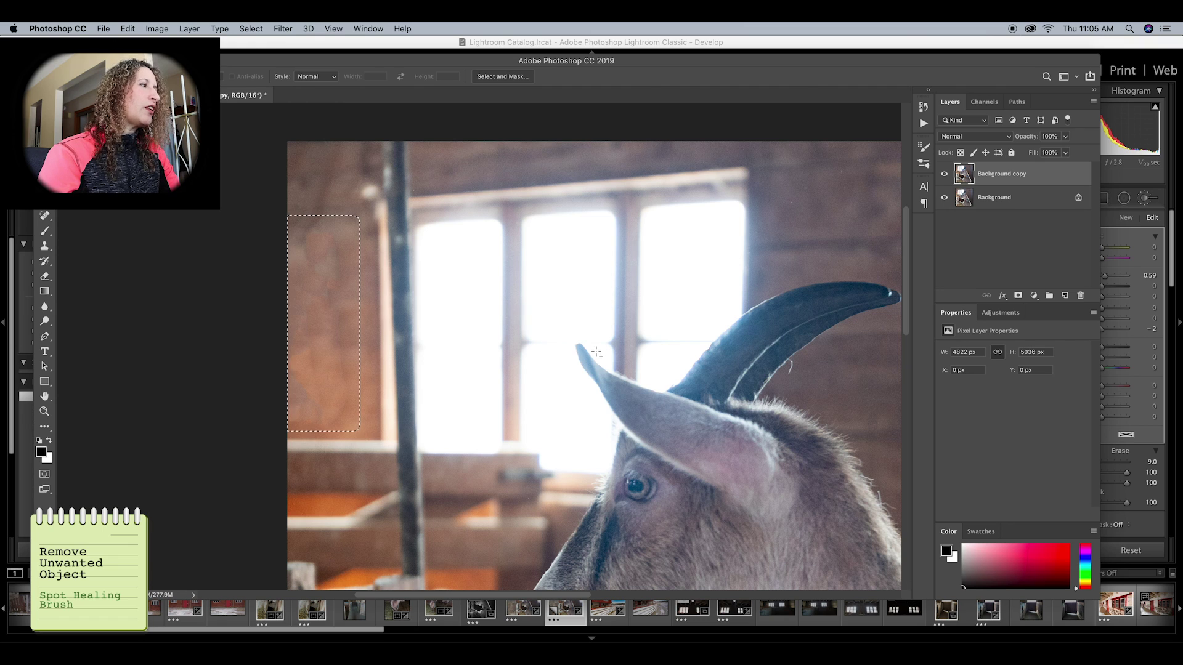
{"action": "left_click", "coordinate": [282, 29]}
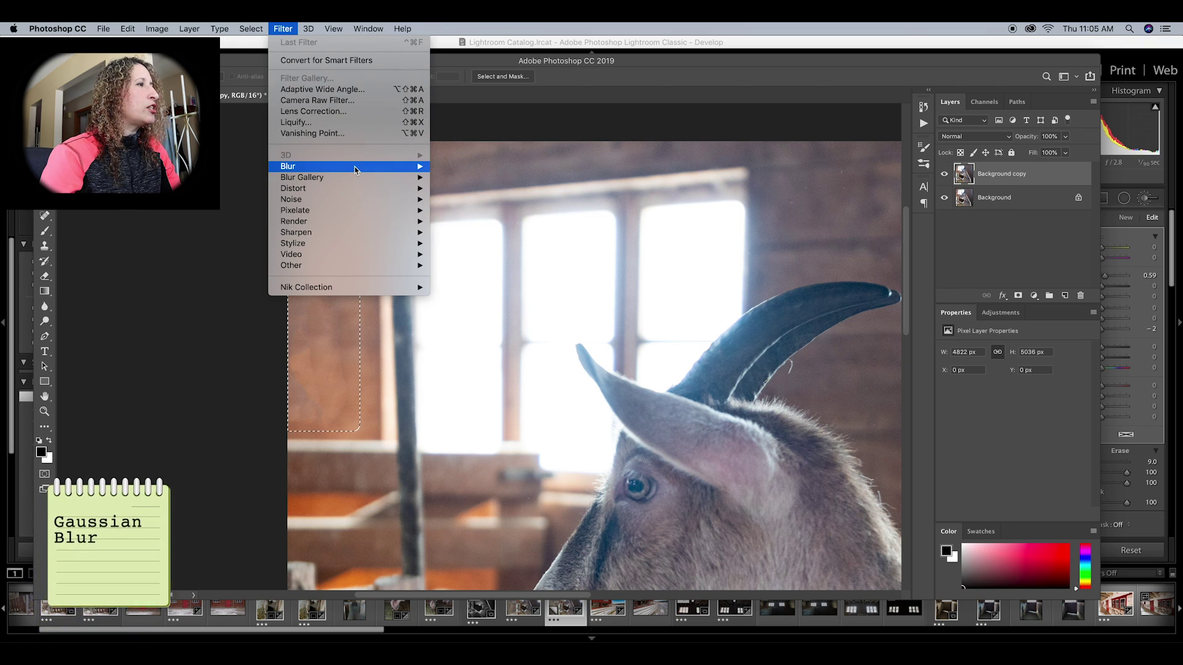
{"action": "mouse_move", "coordinate": [354, 166]}
{"action": "left_click", "coordinate": [503, 212]}
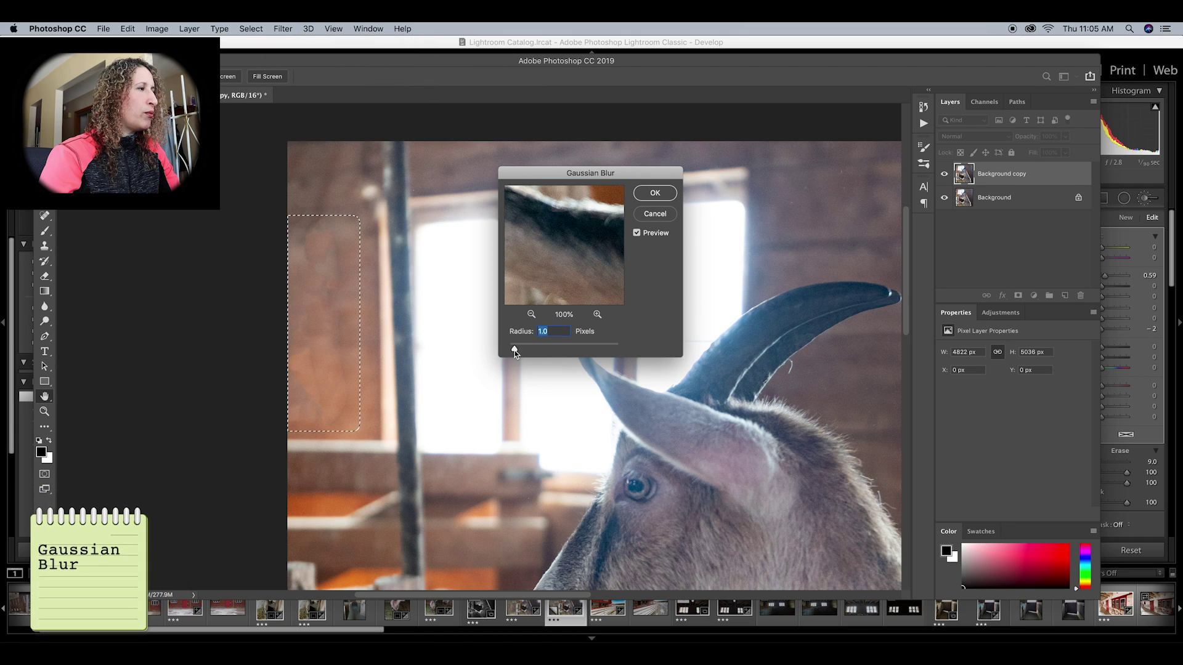
{"action": "left_click_drag", "start_coordinate": [515, 350], "coordinate": [523, 352]}
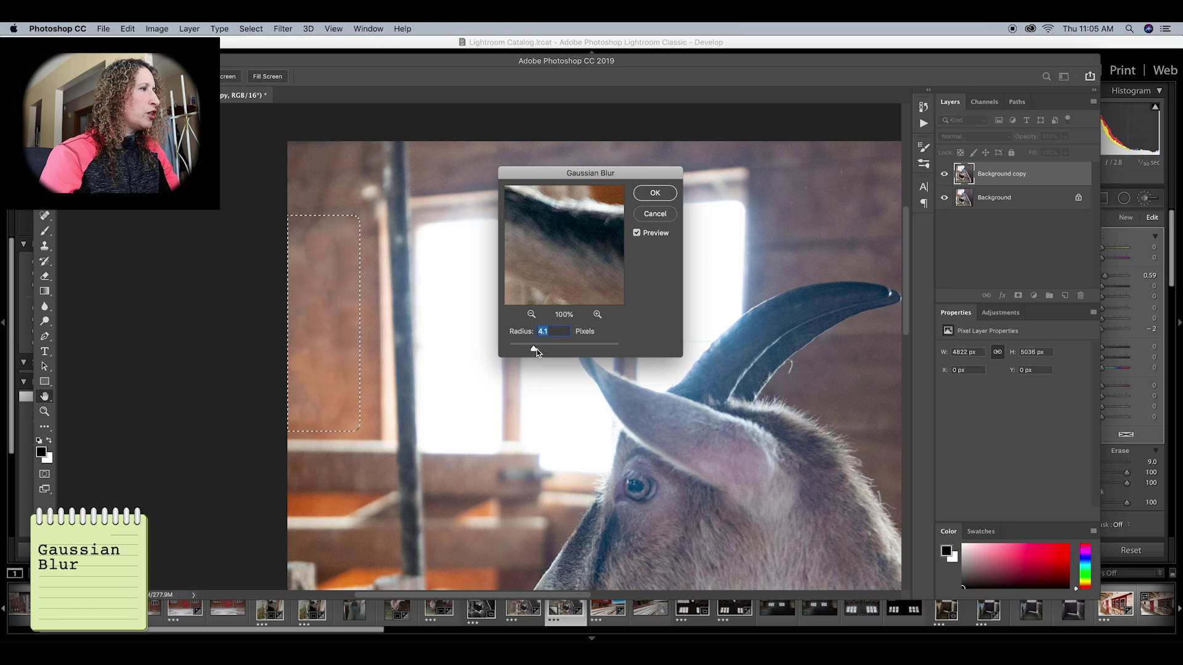
{"action": "left_click_drag", "start_coordinate": [543, 349], "coordinate": [560, 351]}
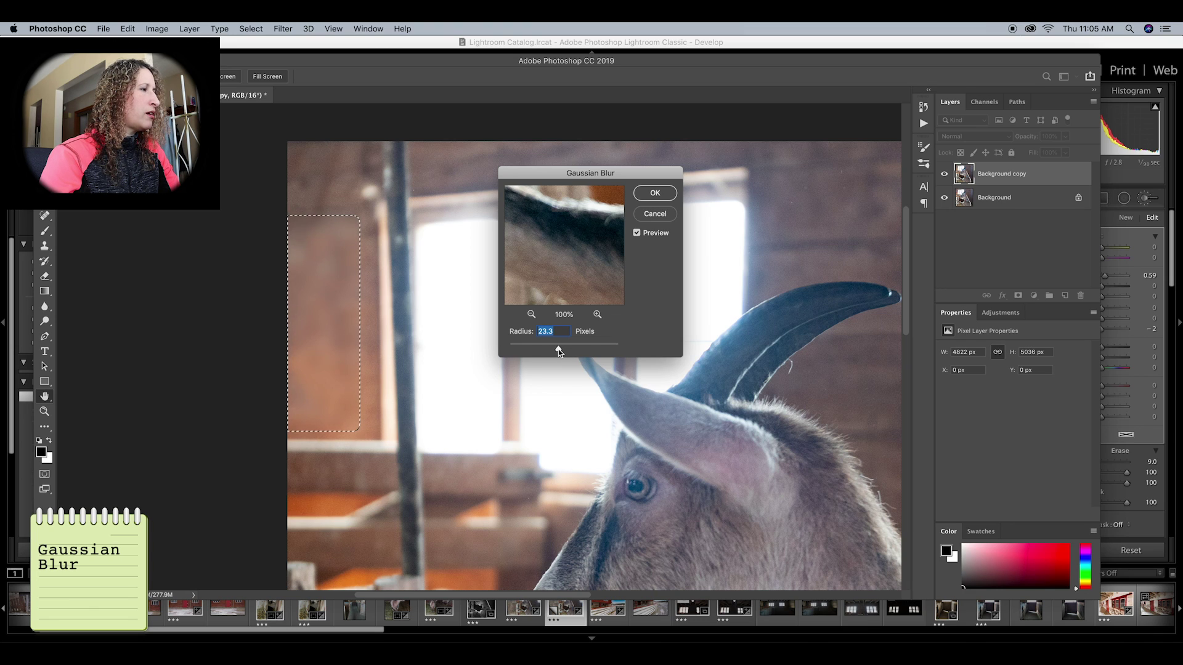
{"action": "left_click_drag", "start_coordinate": [559, 351], "coordinate": [556, 351]}
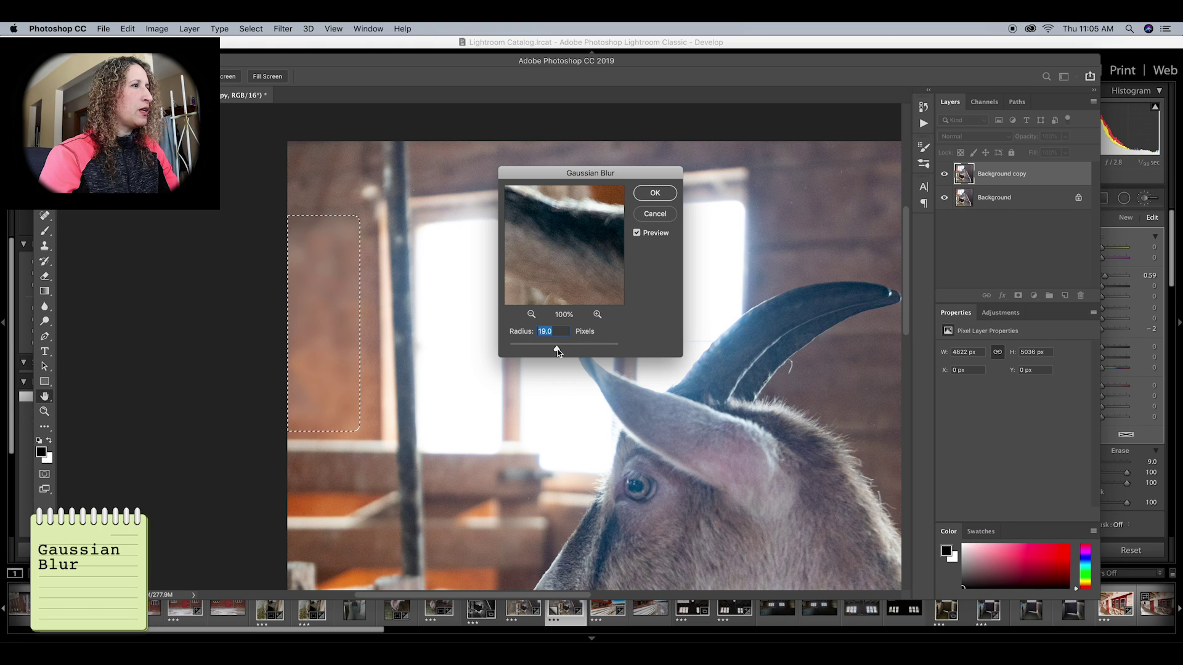
{"action": "left_click", "coordinate": [655, 195]}
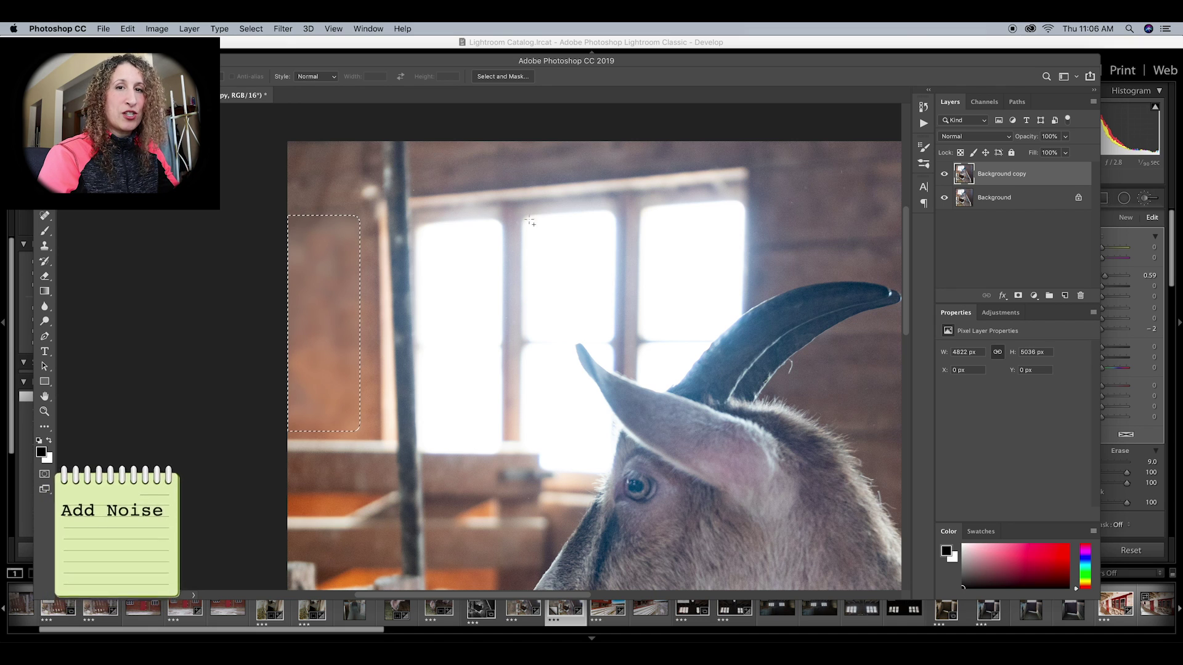
Step: Add 7.16% uniform monochromatic noise to the blurred wall area and clear the selection
{"action": "scroll", "coordinate": [356, 164], "scroll_direction": "up", "scroll_amount": 2}
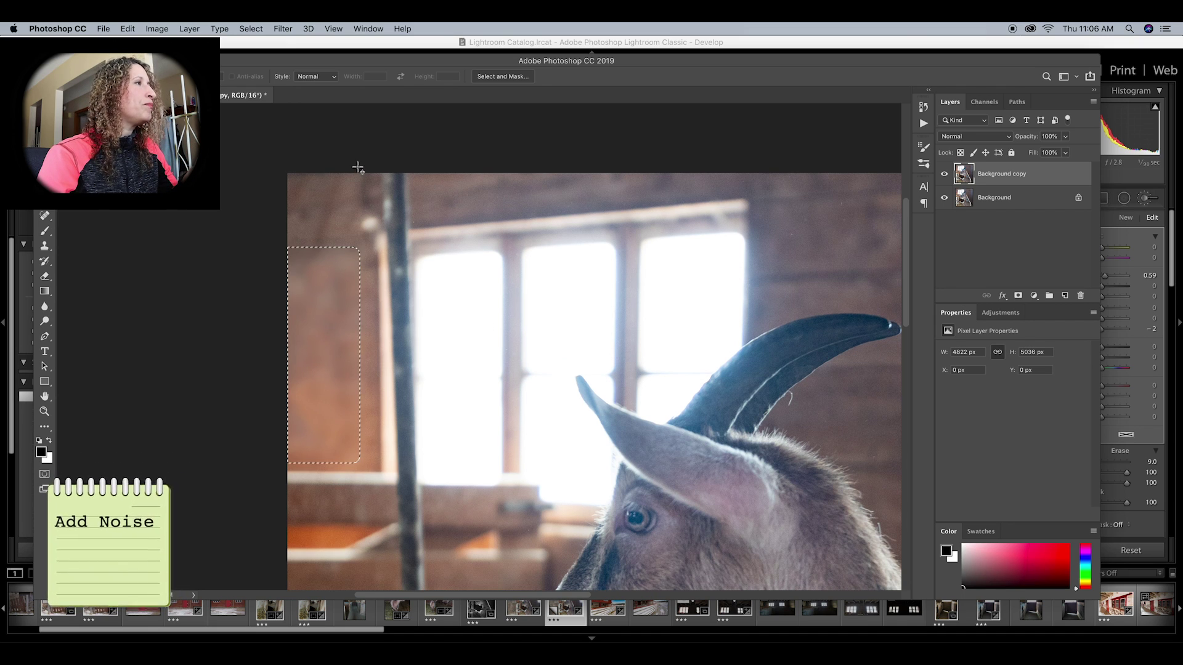
{"action": "left_click", "coordinate": [283, 28]}
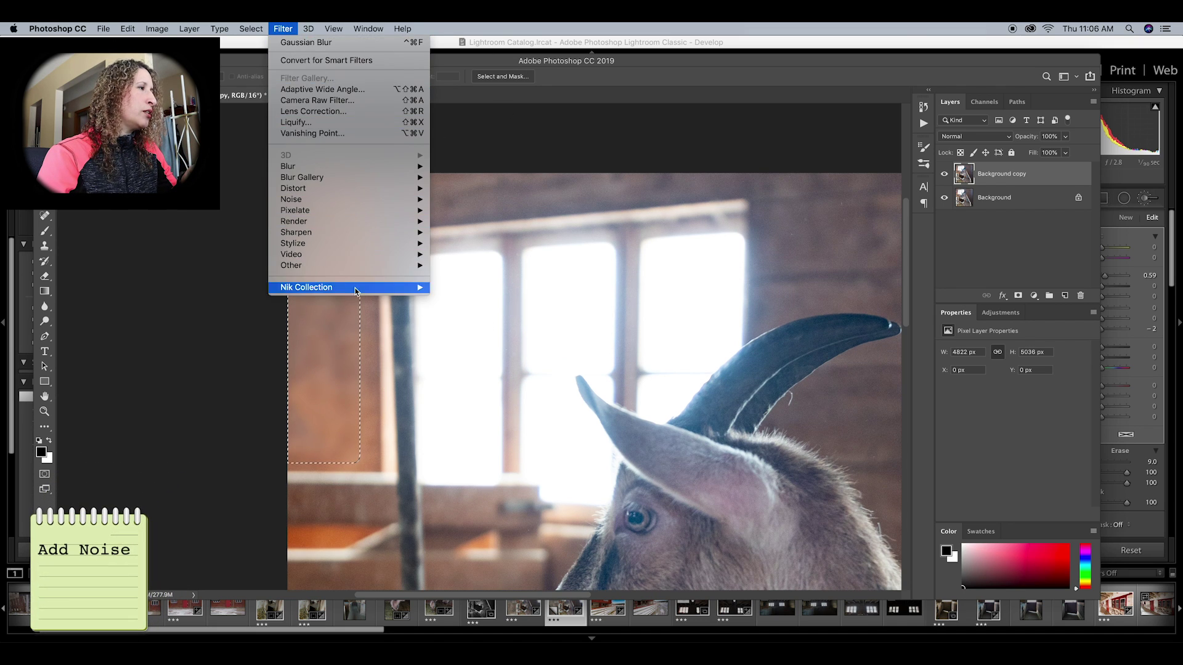
{"action": "mouse_move", "coordinate": [339, 232]}
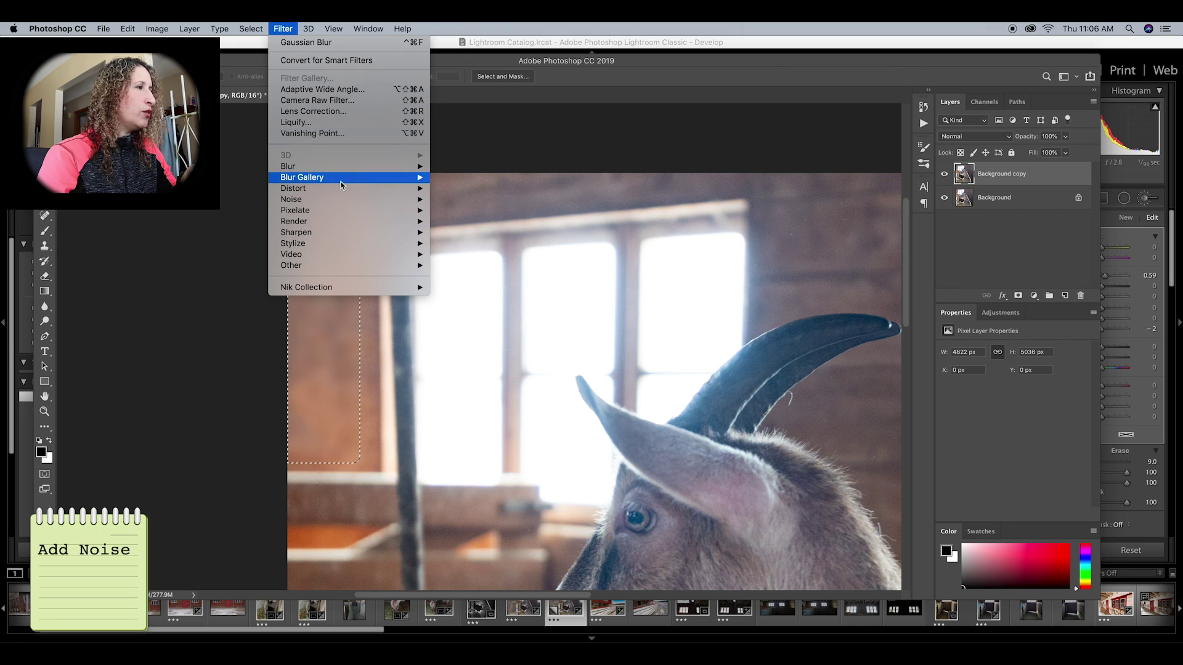
{"action": "mouse_move", "coordinate": [339, 201]}
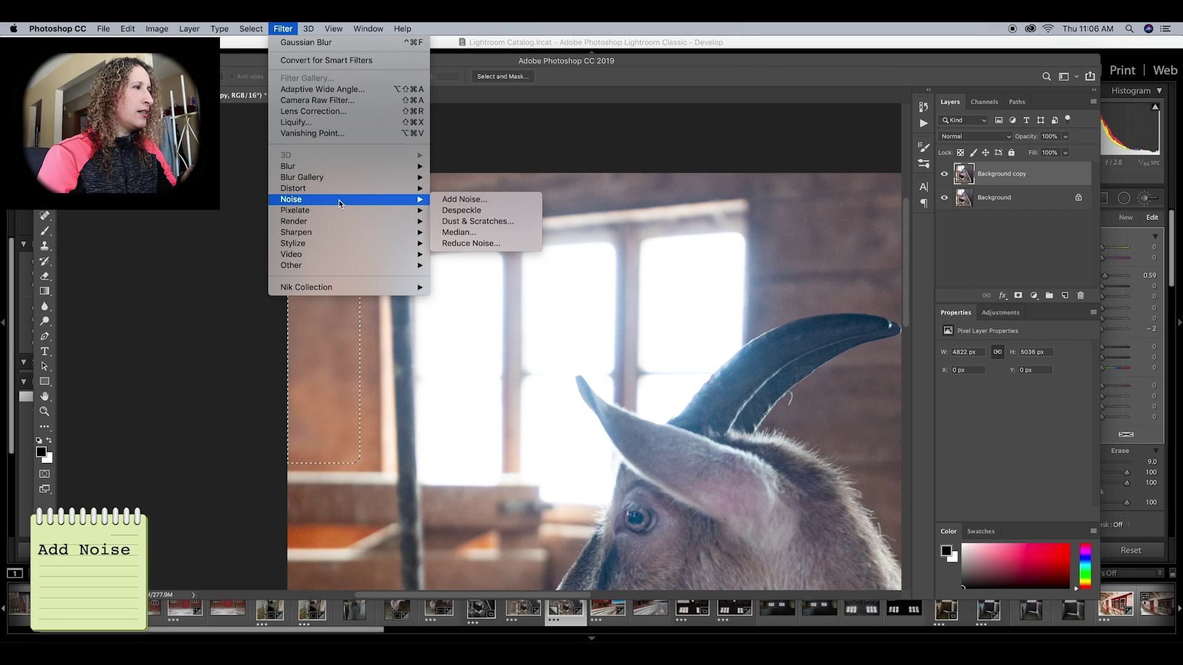
{"action": "left_click", "coordinate": [487, 199]}
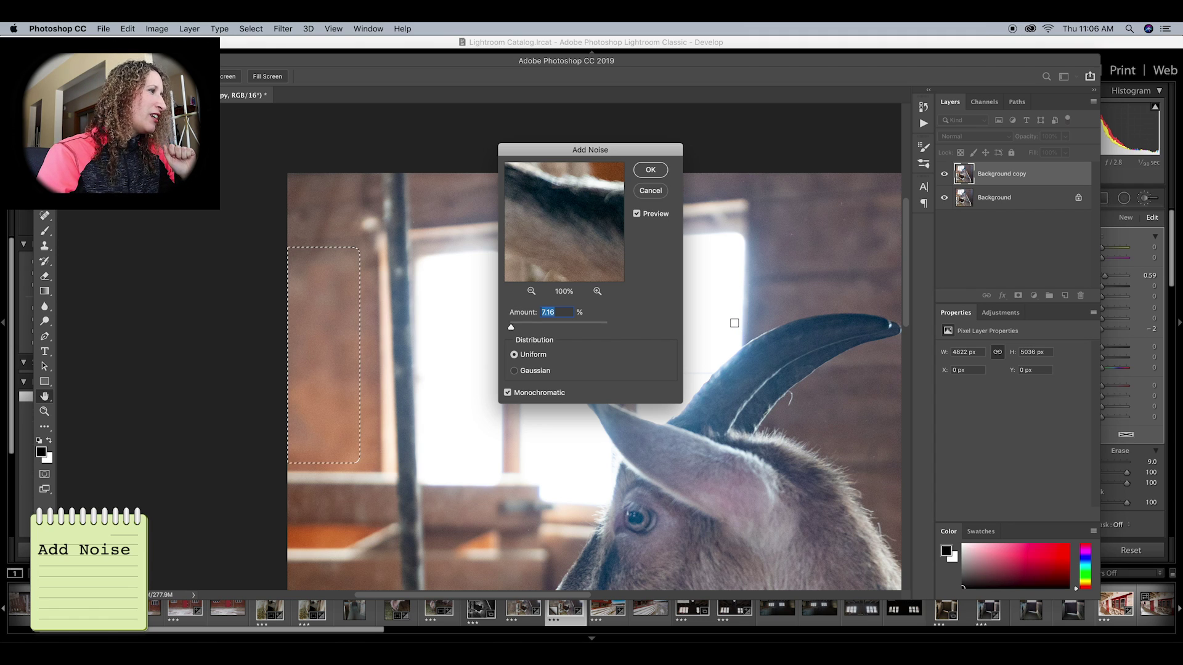
{"action": "left_click", "coordinate": [651, 170]}
{"action": "left_click", "coordinate": [659, 261]}
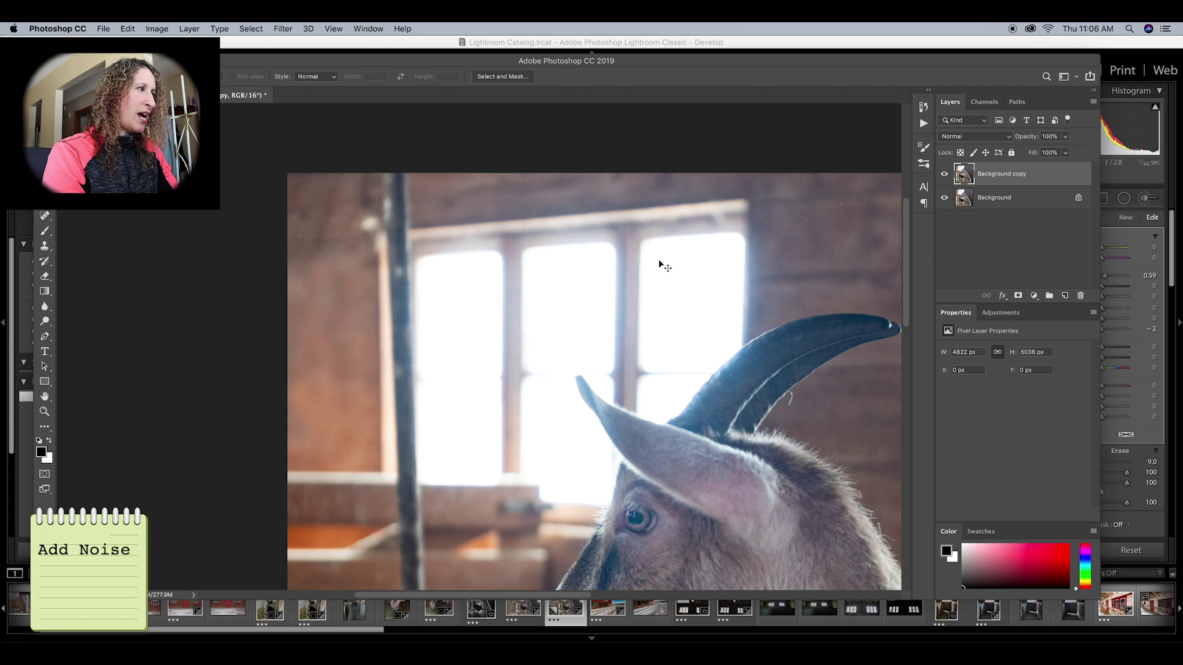
Step: Add a Black & White adjustment layer with Reds 33, Yellows 8, Greens 56, Cyans 65, Blues -68 and Magentas 82
{"action": "key", "text": "super+minus"}
{"action": "key", "text": "super+minus"}
{"action": "key", "text": "super+minus"}
{"action": "key", "text": "super+plus"}
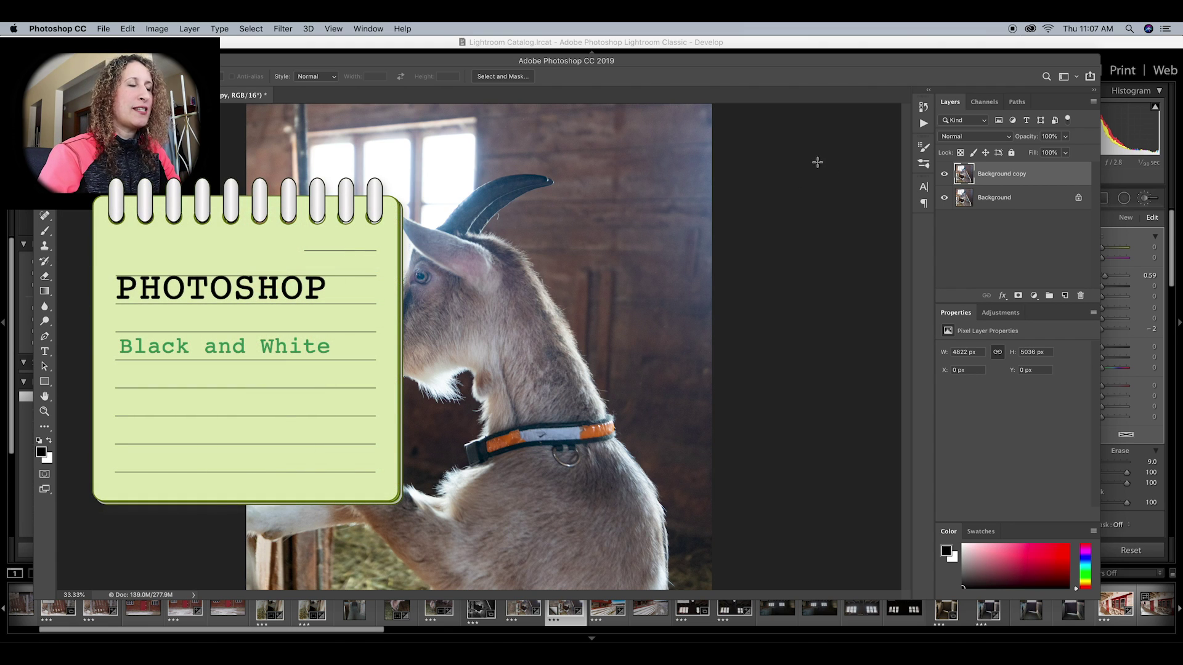
{"action": "left_click", "coordinate": [1034, 297]}
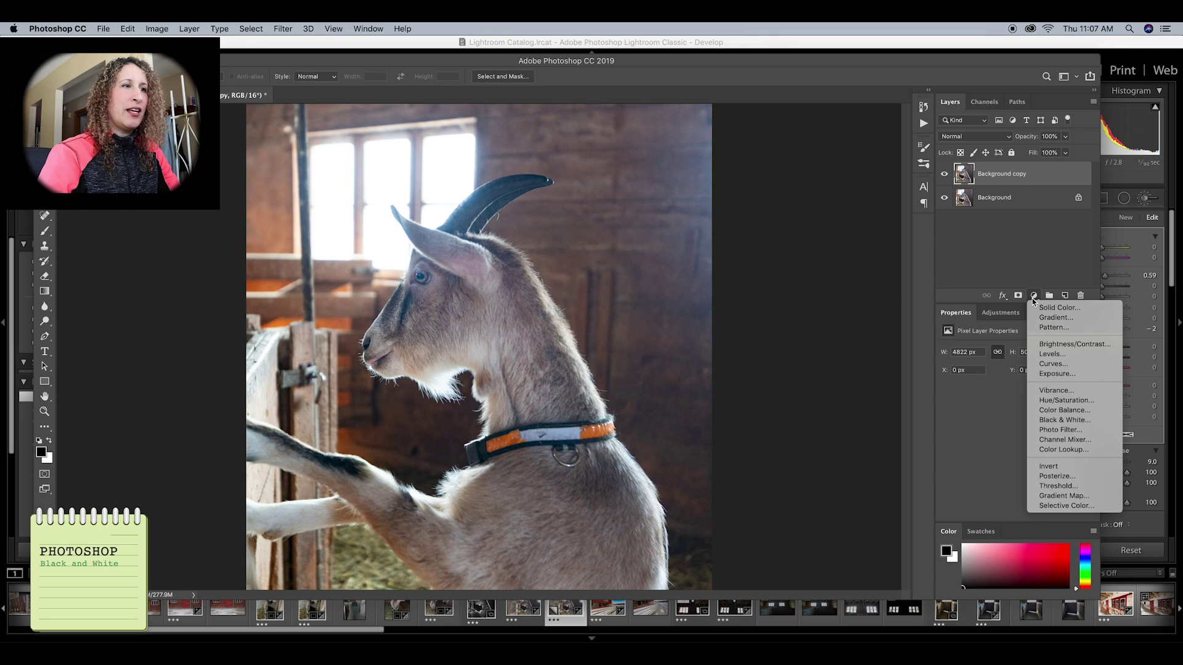
{"action": "left_click", "coordinate": [1064, 421]}
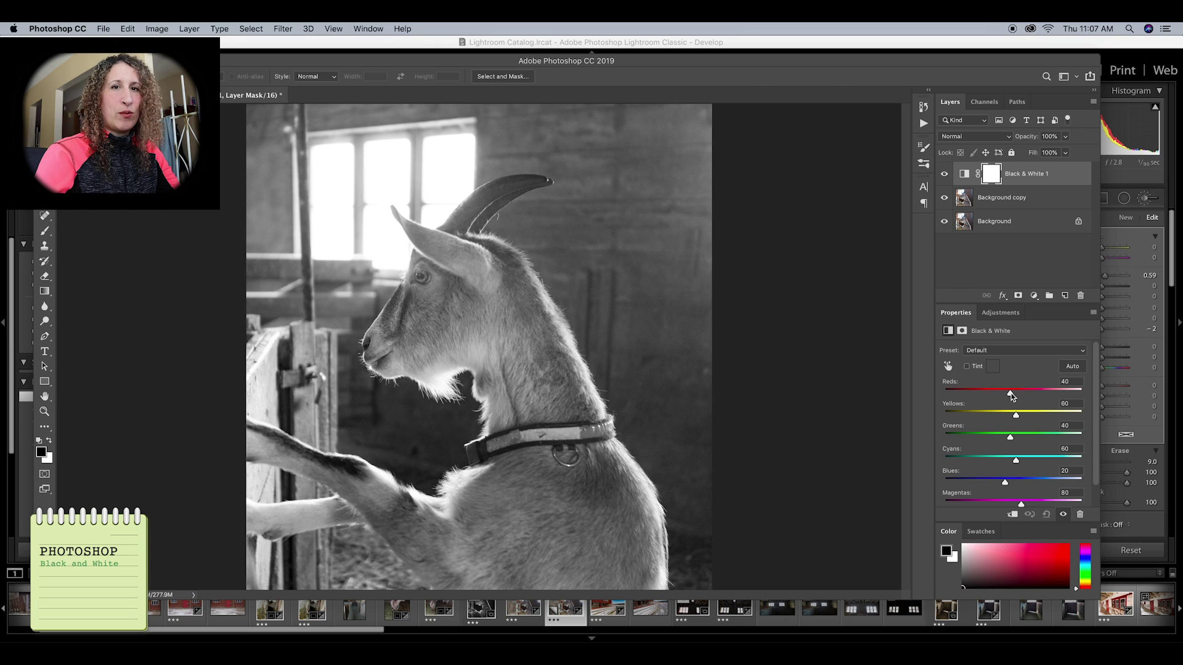
{"action": "left_click_drag", "start_coordinate": [1011, 396], "coordinate": [1019, 499]}
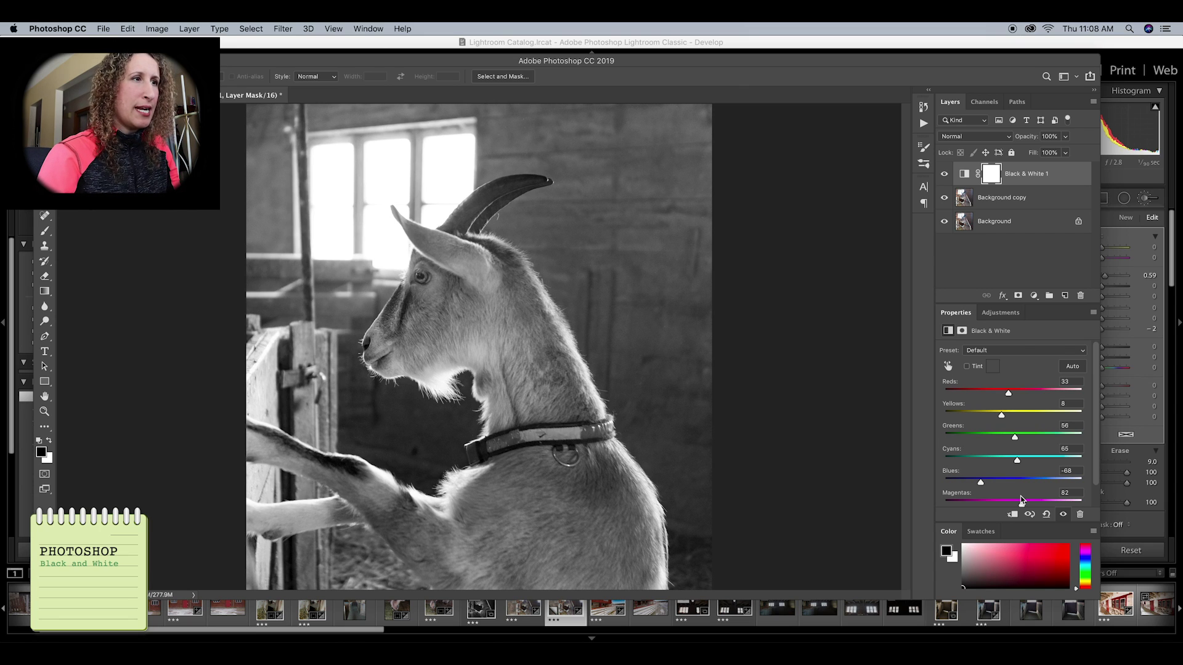
Step: Add a Brightness/Contrast adjustment layer above the black and white layer with Contrast set to 72
{"action": "left_click", "coordinate": [1035, 297]}
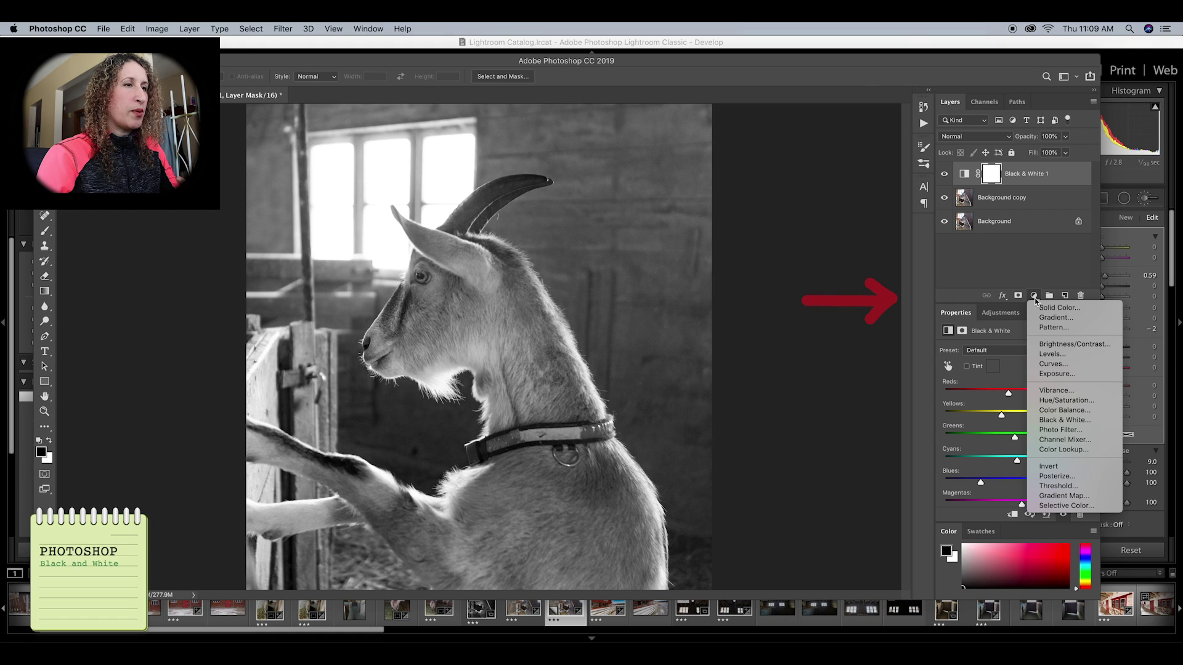
{"action": "left_click", "coordinate": [1097, 347]}
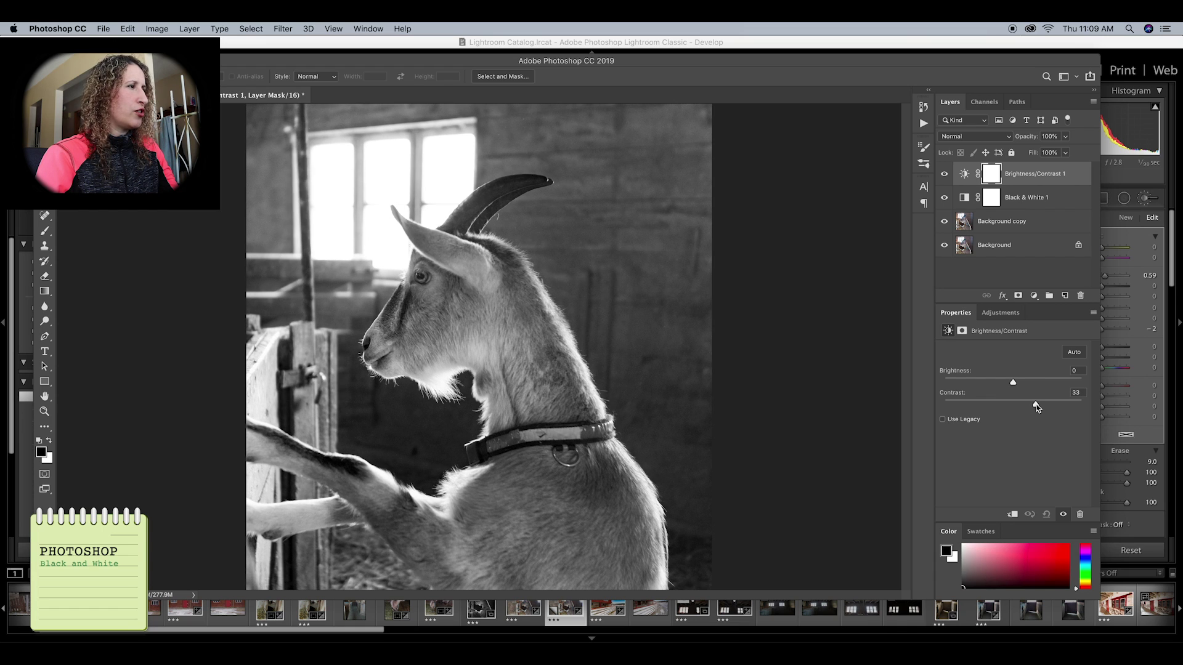
{"action": "left_click_drag", "start_coordinate": [1054, 404], "coordinate": [1066, 403]}
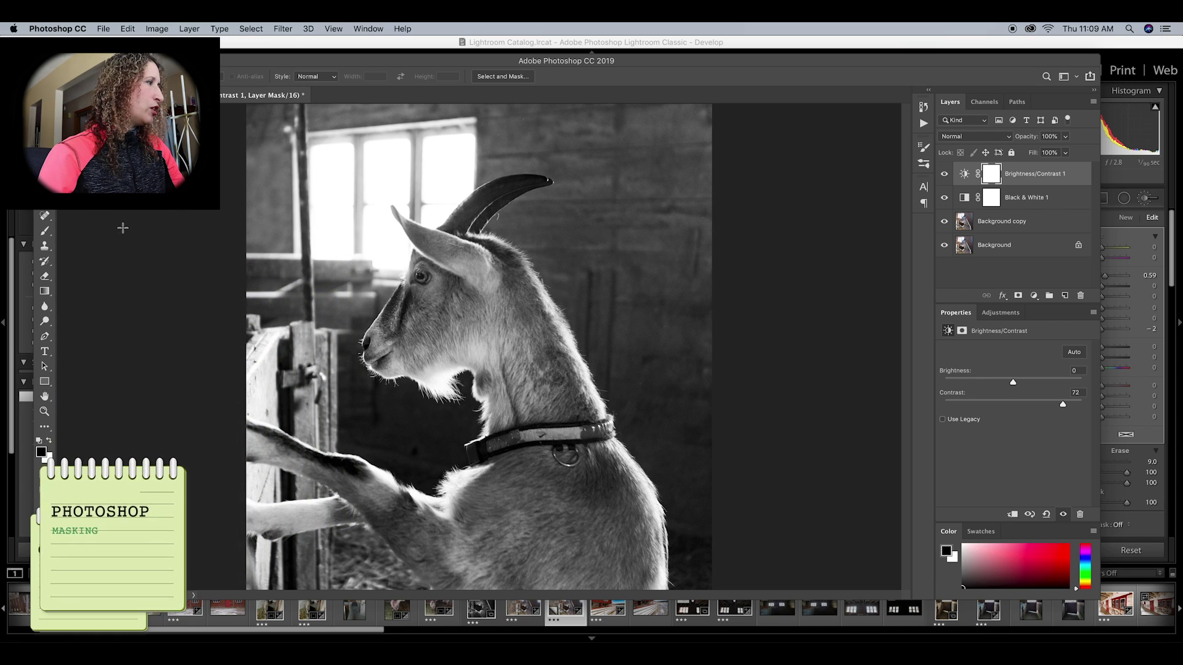
Step: Paint black on the Brightness/Contrast mask over the goat's head and body with a 60% opacity brush to reduce the contrast there
{"action": "left_click", "coordinate": [46, 232]}
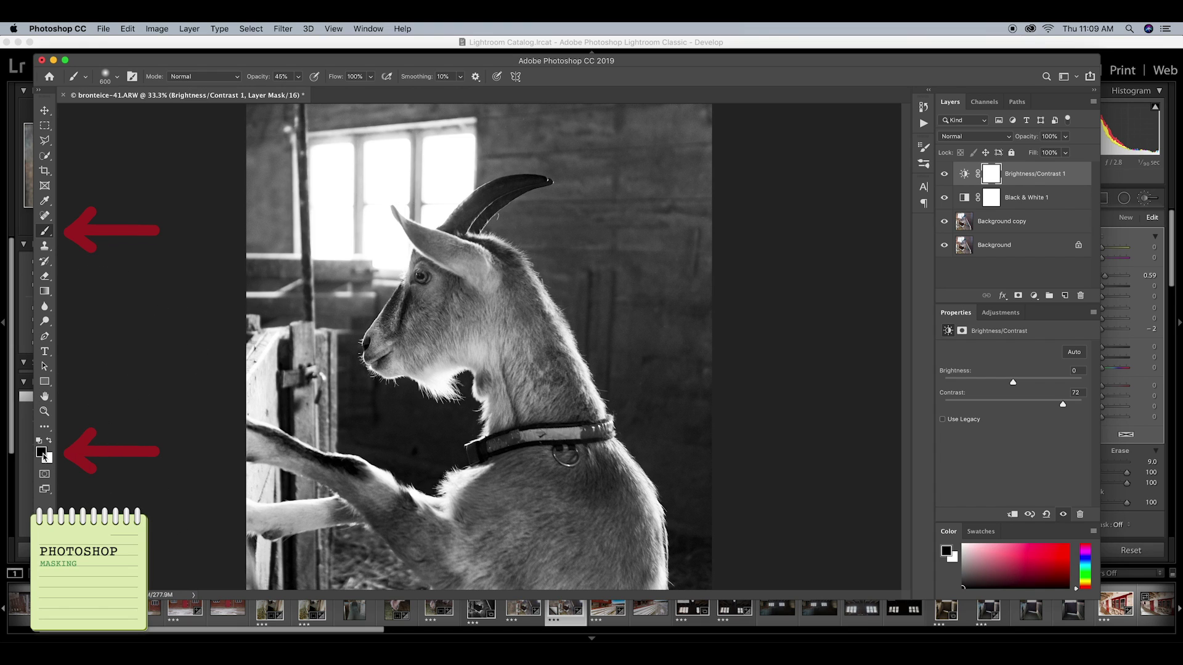
{"action": "left_click", "coordinate": [298, 77]}
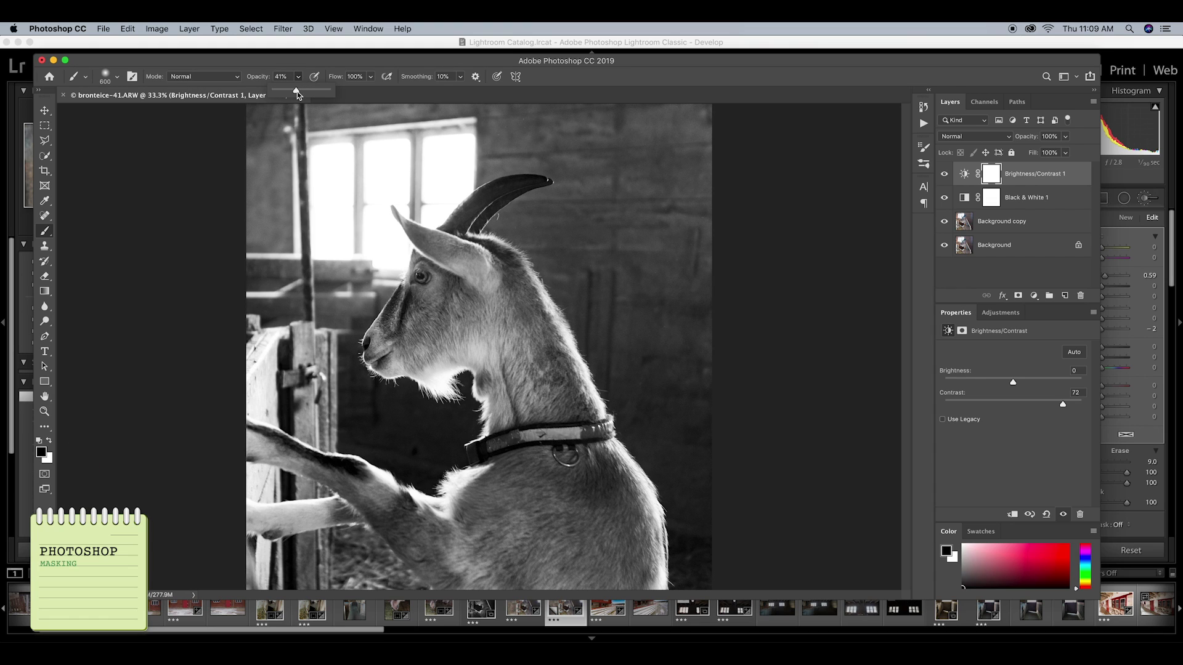
{"action": "left_click_drag", "start_coordinate": [317, 94], "coordinate": [306, 95]}
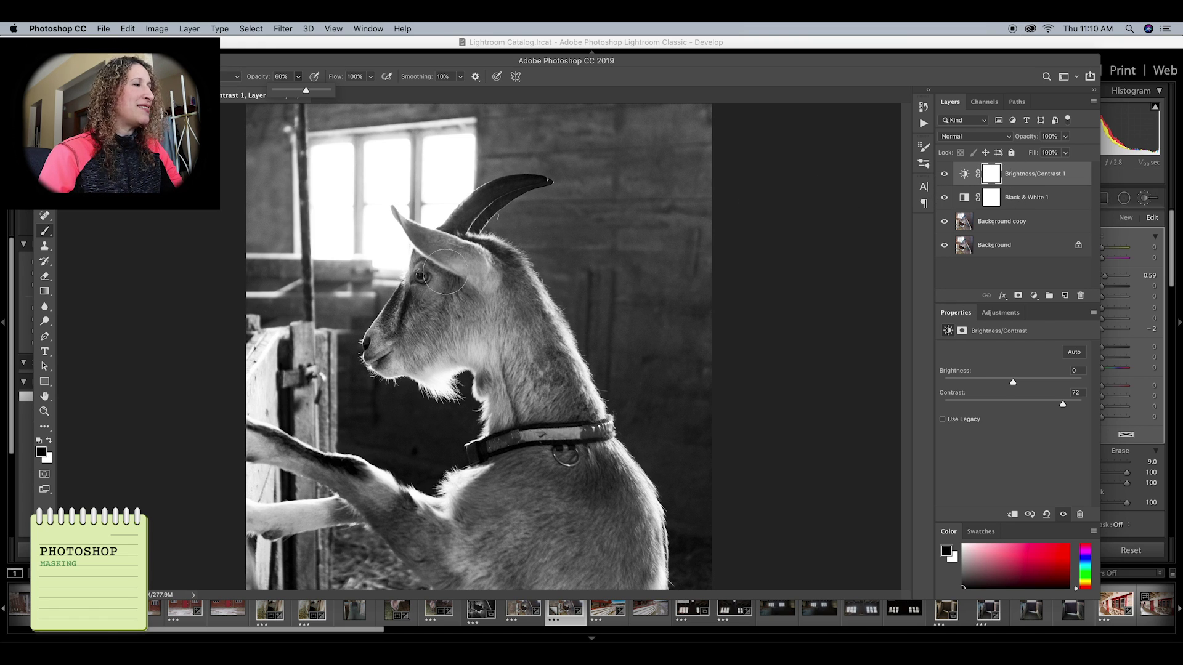
{"action": "mouse_move", "coordinate": [449, 271]}
{"action": "left_mouse_down"}
{"action": "mouse_move", "coordinate": [458, 285]}
{"action": "mouse_move", "coordinate": [444, 271]}
{"action": "left_mouse_up"}
{"action": "mouse_move", "coordinate": [424, 340]}
{"action": "left_mouse_down"}
{"action": "mouse_move", "coordinate": [514, 286]}
{"action": "mouse_move", "coordinate": [548, 370]}
{"action": "mouse_move", "coordinate": [594, 425]}
{"action": "mouse_move", "coordinate": [492, 439]}
{"action": "mouse_move", "coordinate": [531, 425]}
{"action": "mouse_move", "coordinate": [539, 442]}
{"action": "mouse_move", "coordinate": [482, 522]}
{"action": "mouse_move", "coordinate": [602, 470]}
{"action": "mouse_move", "coordinate": [586, 488]}
{"action": "left_mouse_up"}
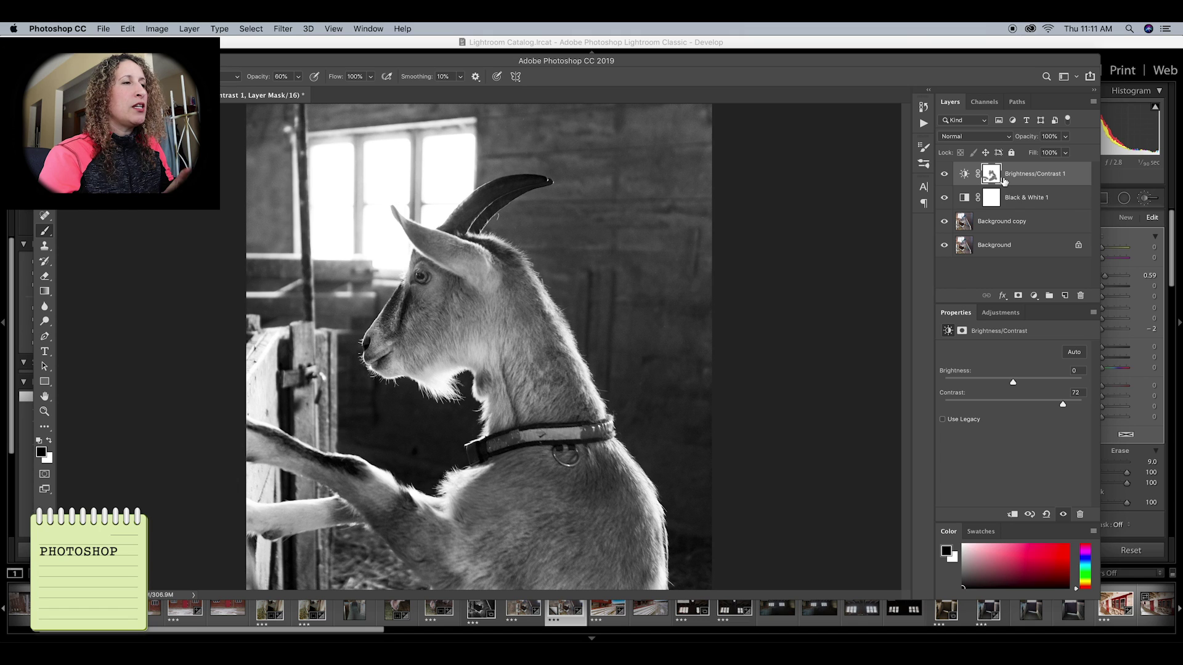
Step: Sharpen the Background copy layer with Unsharp Mask at 112% amount, threshold 1 and a radius slightly above 1.1 pixels
{"action": "left_click", "coordinate": [1010, 223]}
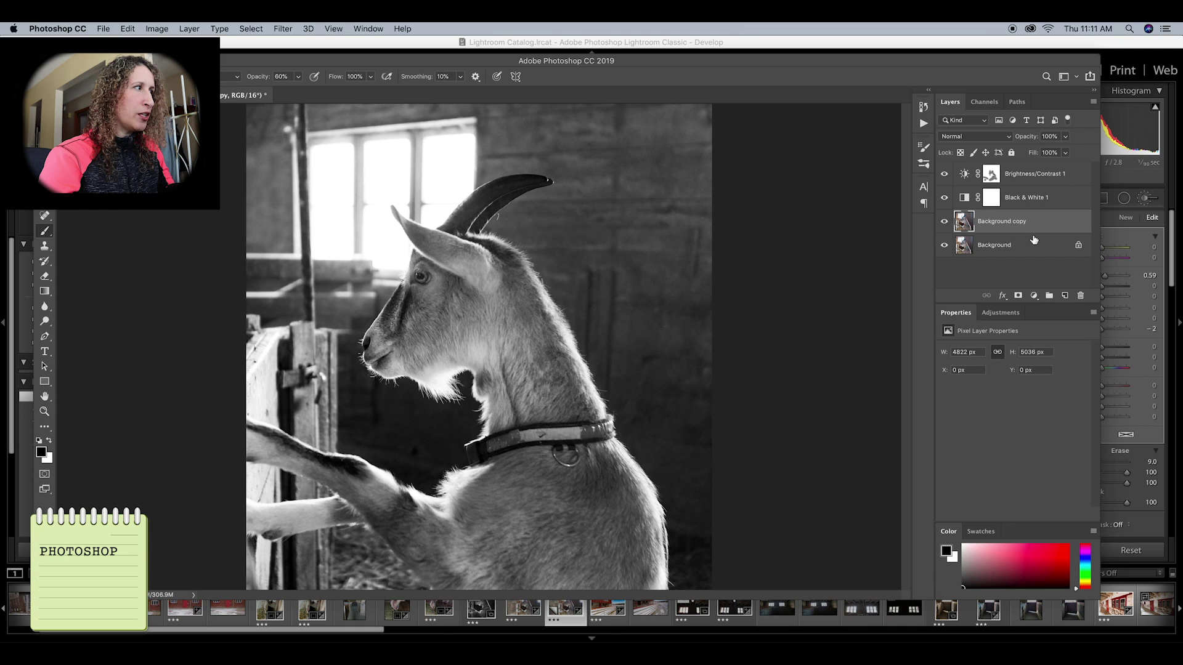
{"action": "left_click", "coordinate": [281, 29]}
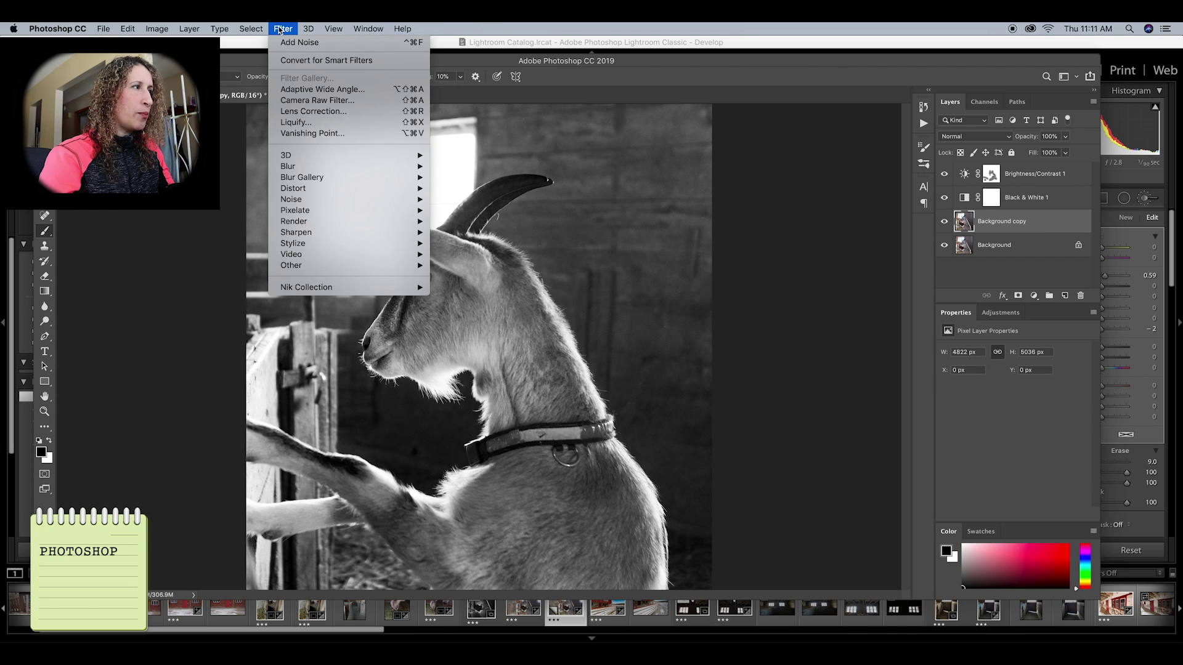
{"action": "mouse_move", "coordinate": [307, 237]}
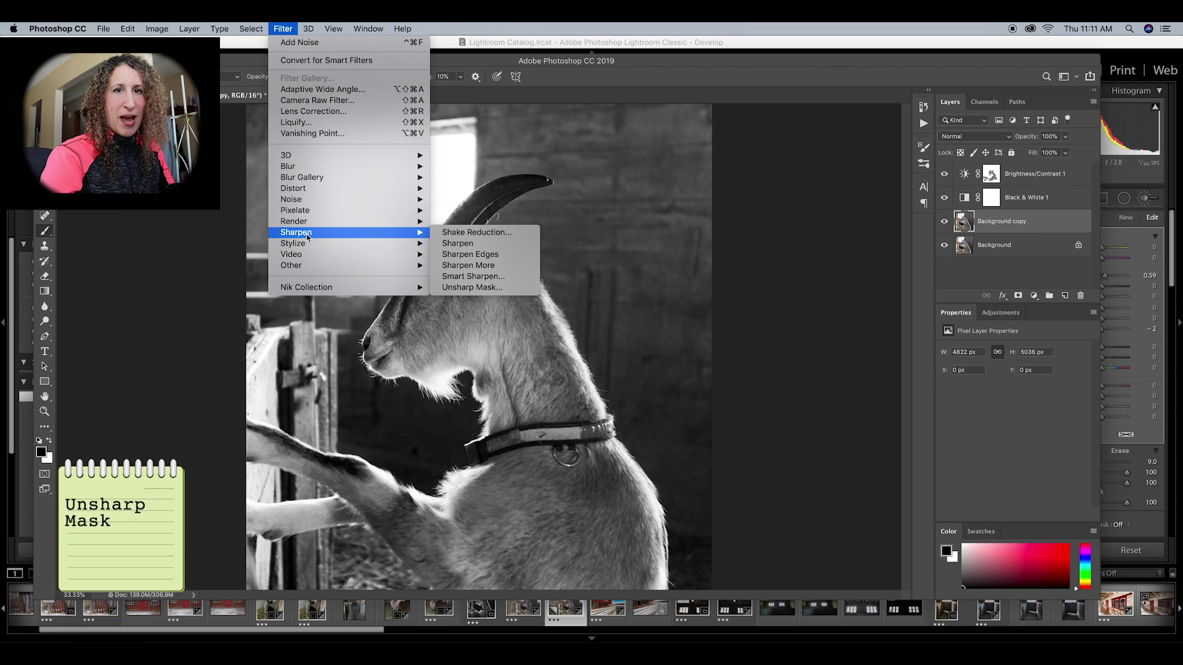
{"action": "left_click", "coordinate": [446, 290]}
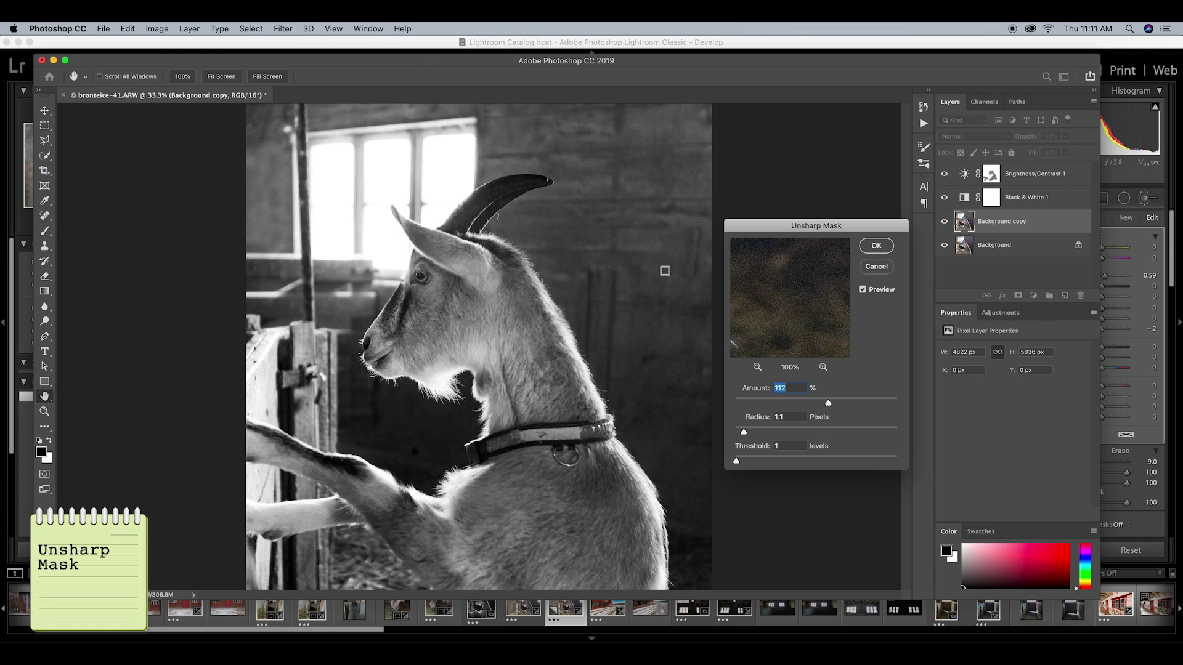
{"action": "left_click_drag", "start_coordinate": [743, 432], "coordinate": [748, 434]}
{"action": "left_click", "coordinate": [877, 246]}
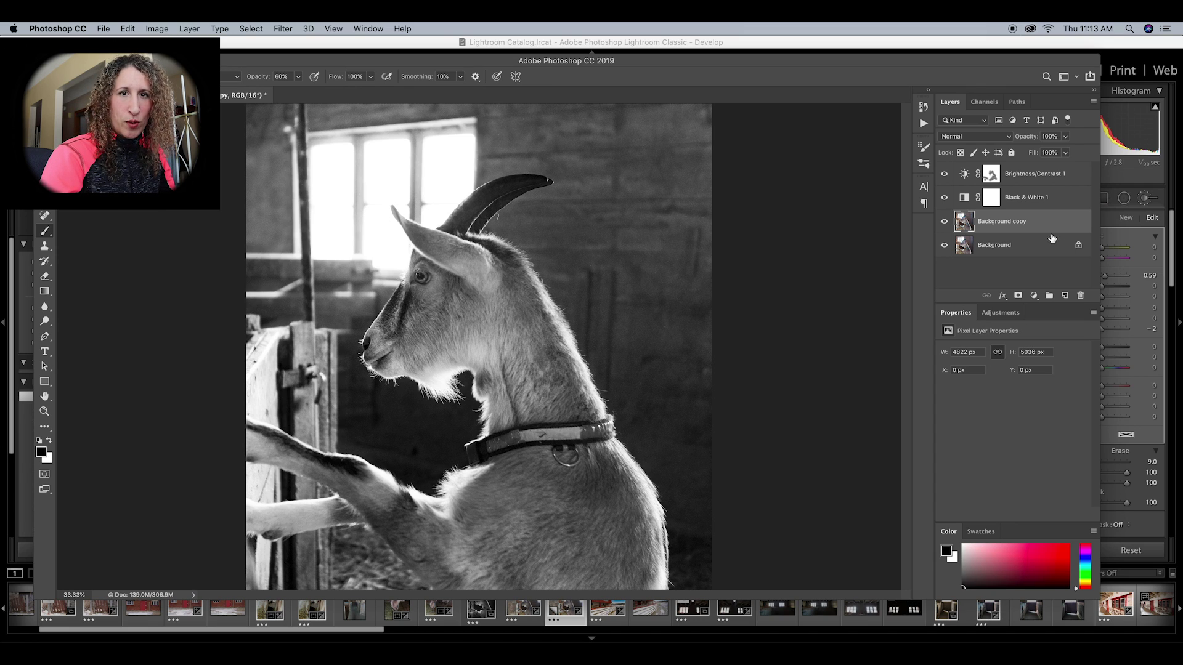
Step: Duplicate the sharpened Background copy layer and open the duplicate in the Camera Raw Filter's Effects settings
{"action": "left_click_drag", "start_coordinate": [1057, 228], "coordinate": [1065, 297]}
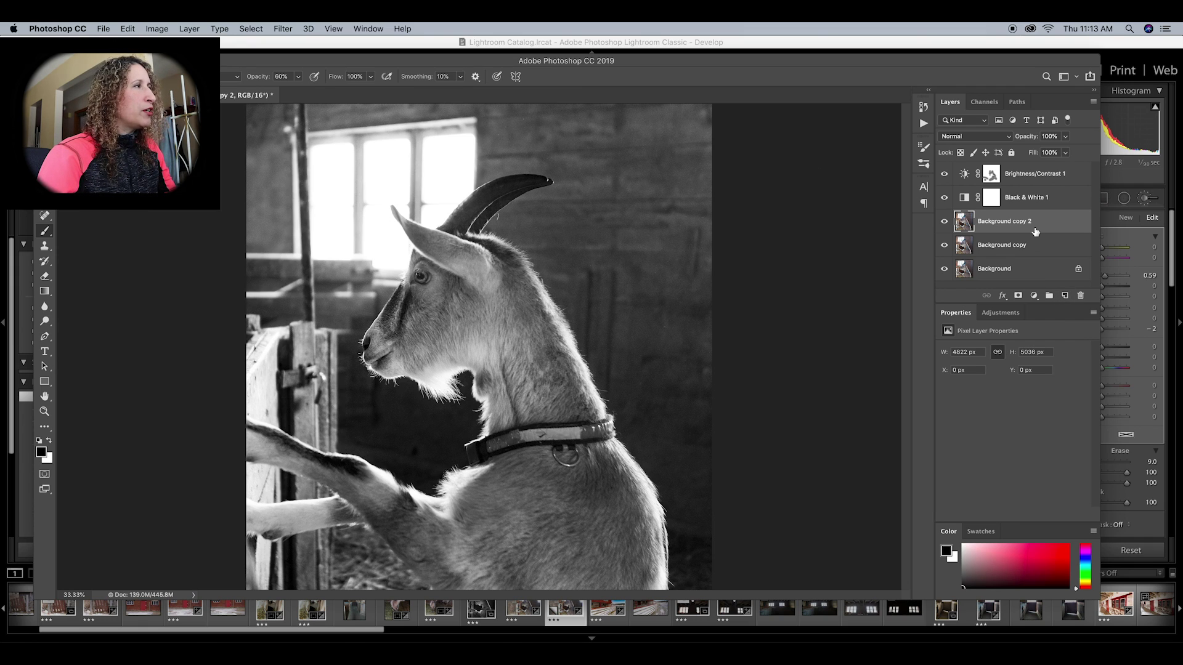
{"action": "left_click", "coordinate": [287, 29]}
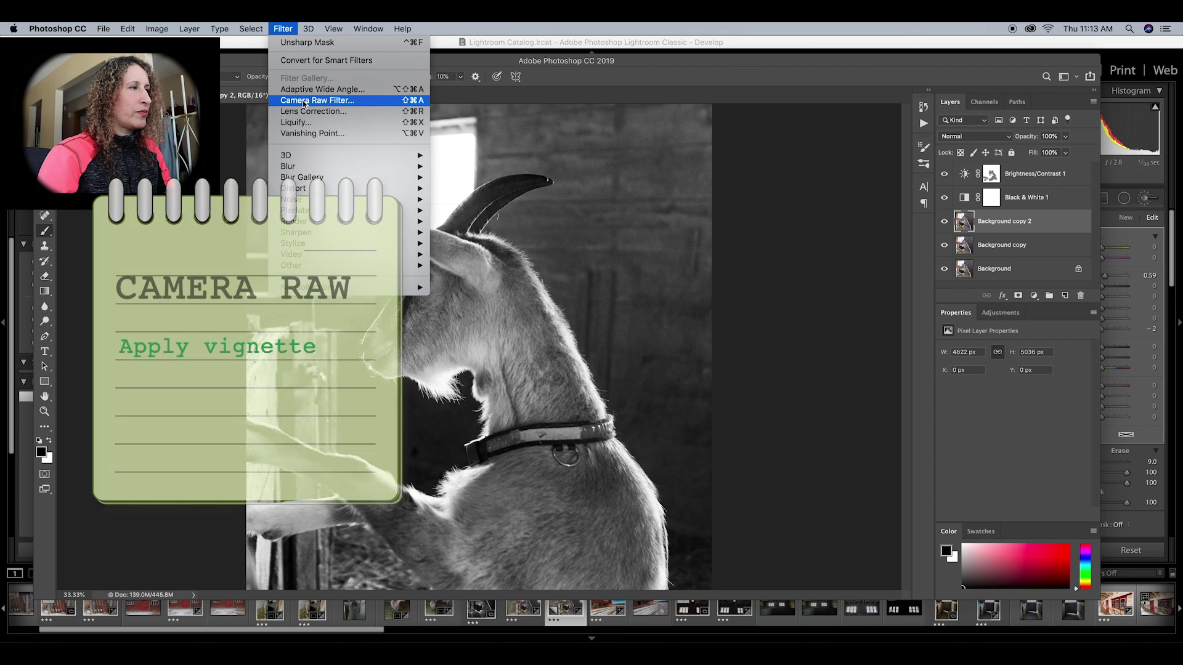
{"action": "left_click", "coordinate": [304, 101]}
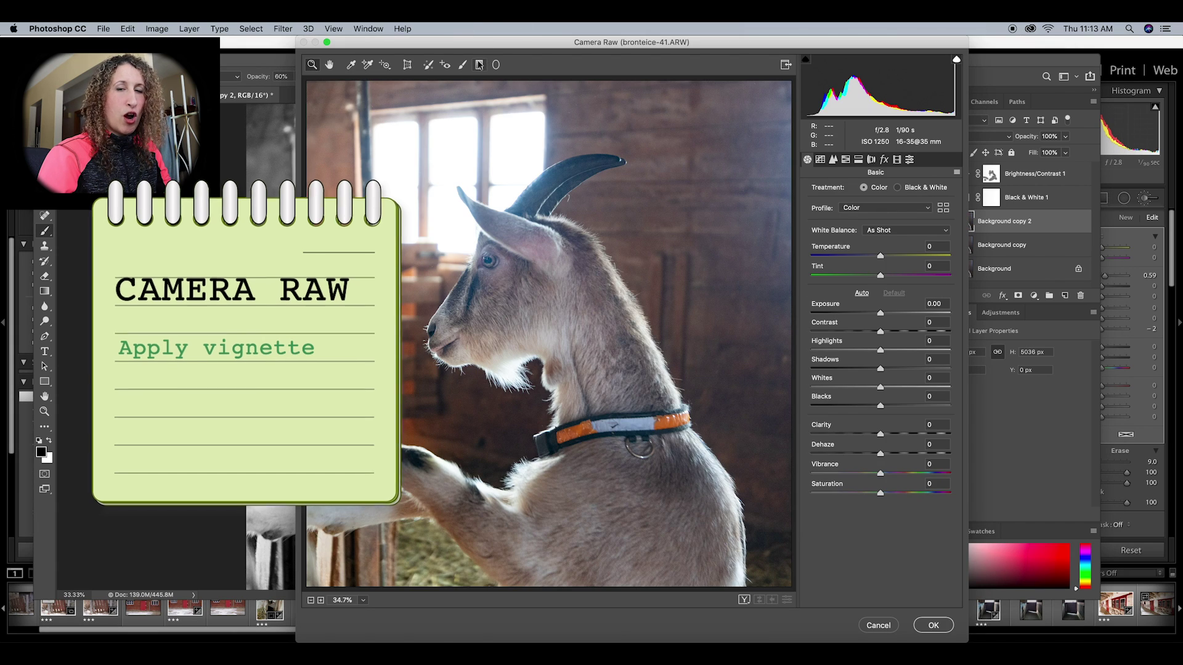
{"action": "left_click_drag", "start_coordinate": [456, 56], "coordinate": [391, 29]}
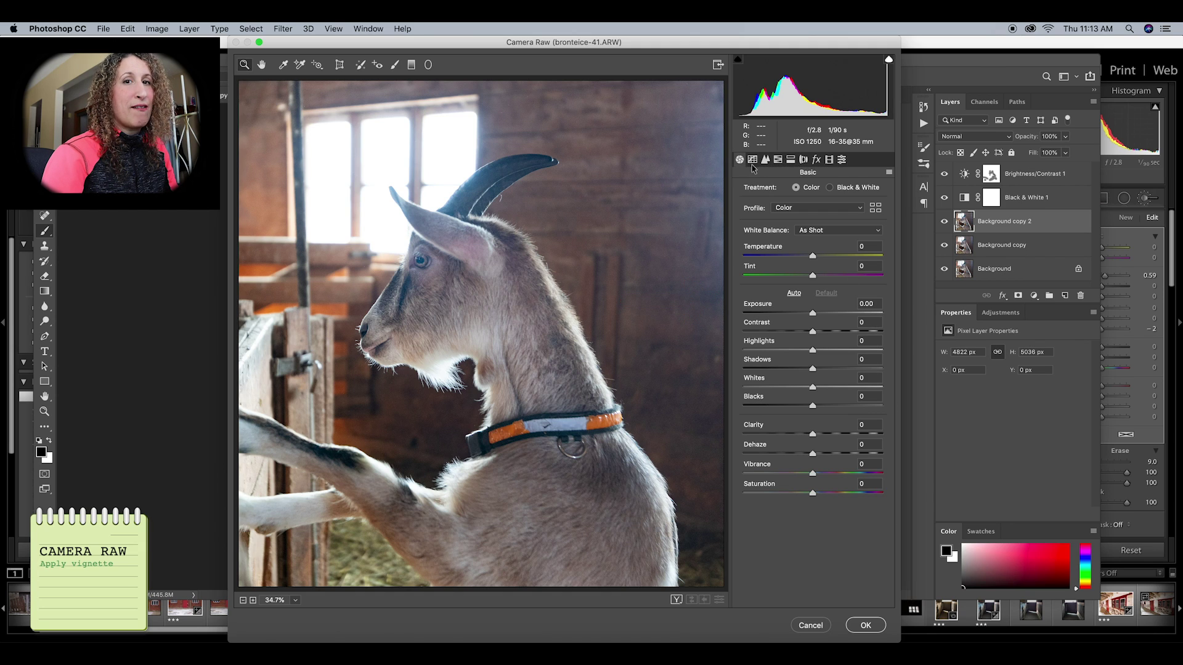
{"action": "left_click", "coordinate": [817, 163]}
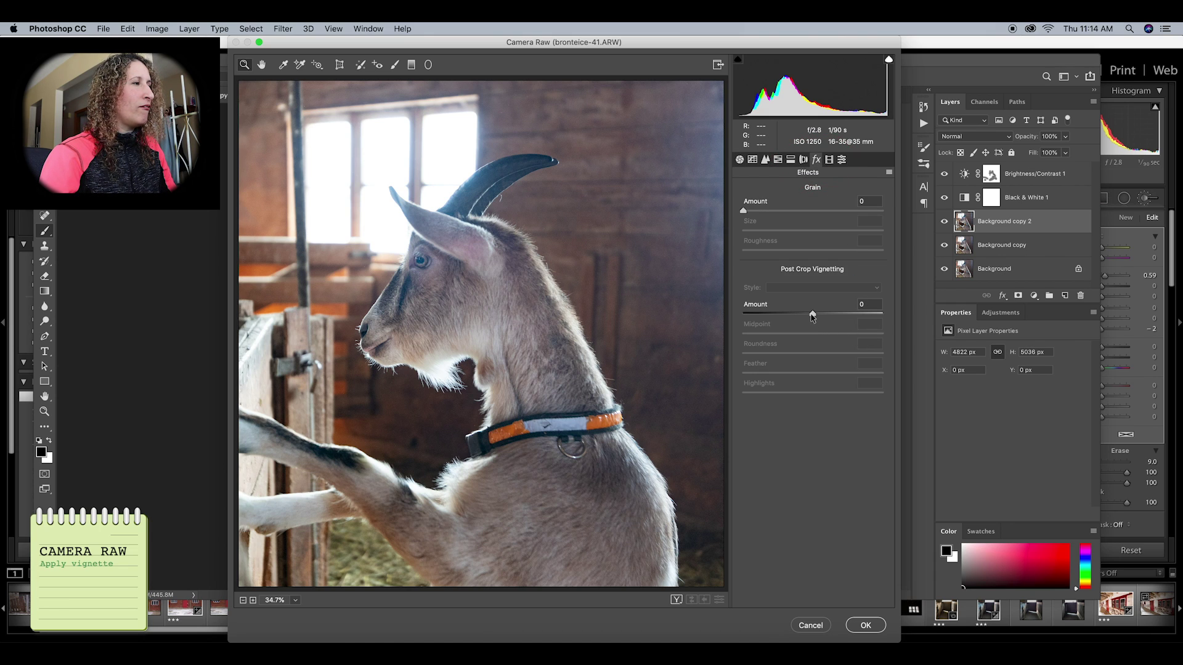
Step: Apply a Highlight Priority post-crop vignette with Amount -48, Midpoint 23, Feather 63 and Highlights 74
{"action": "left_click_drag", "start_coordinate": [812, 315], "coordinate": [782, 316]}
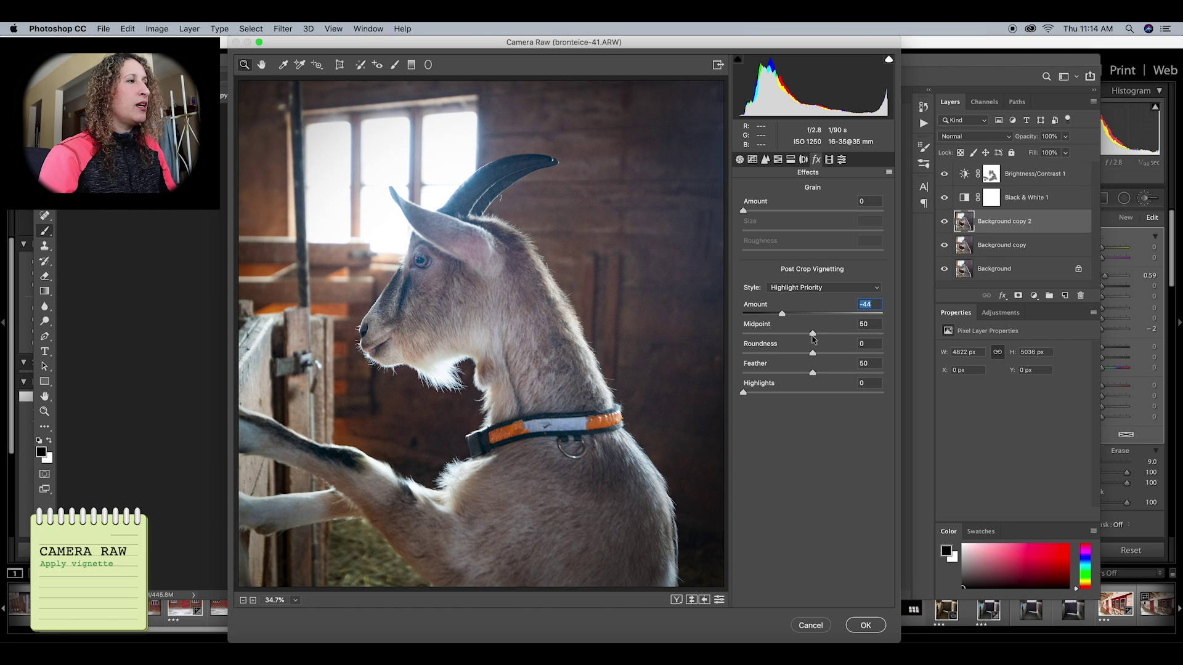
{"action": "left_click_drag", "start_coordinate": [812, 337], "coordinate": [776, 343]}
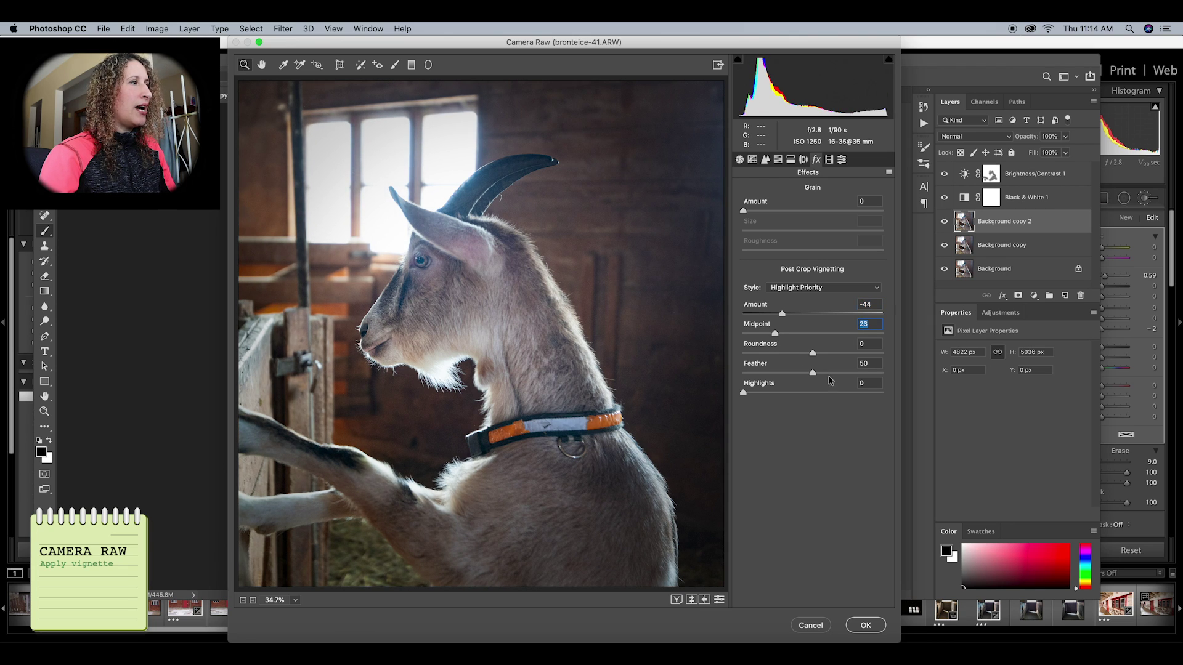
{"action": "left_click_drag", "start_coordinate": [746, 397], "coordinate": [846, 376]}
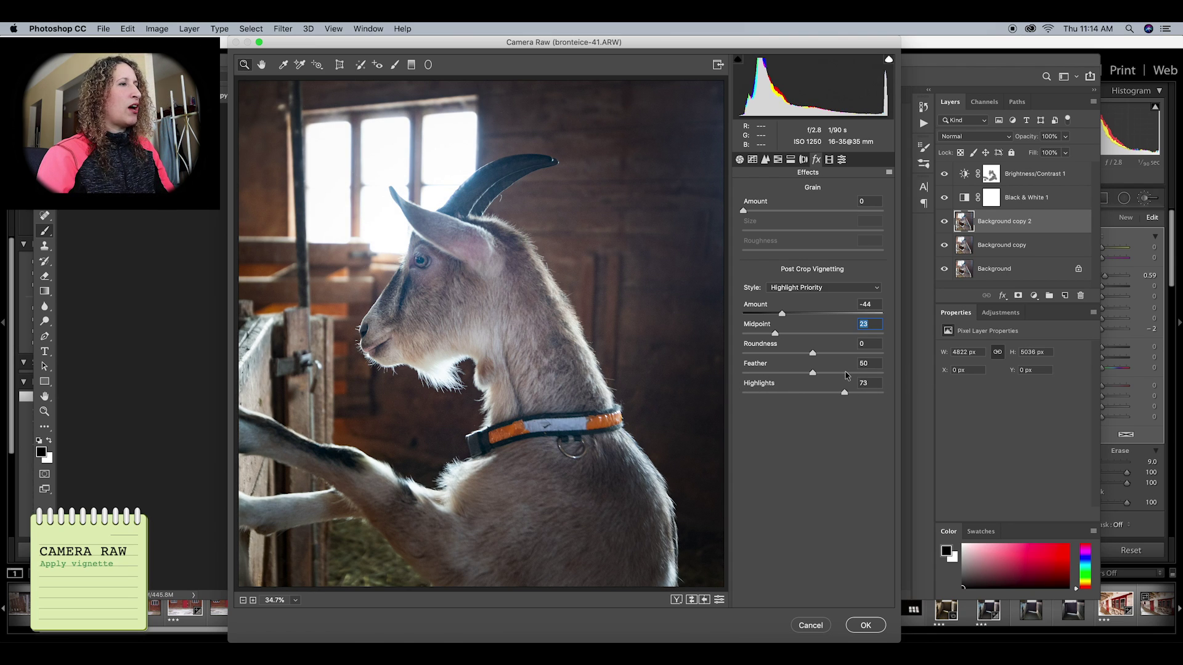
{"action": "left_click_drag", "start_coordinate": [846, 374], "coordinate": [831, 373]}
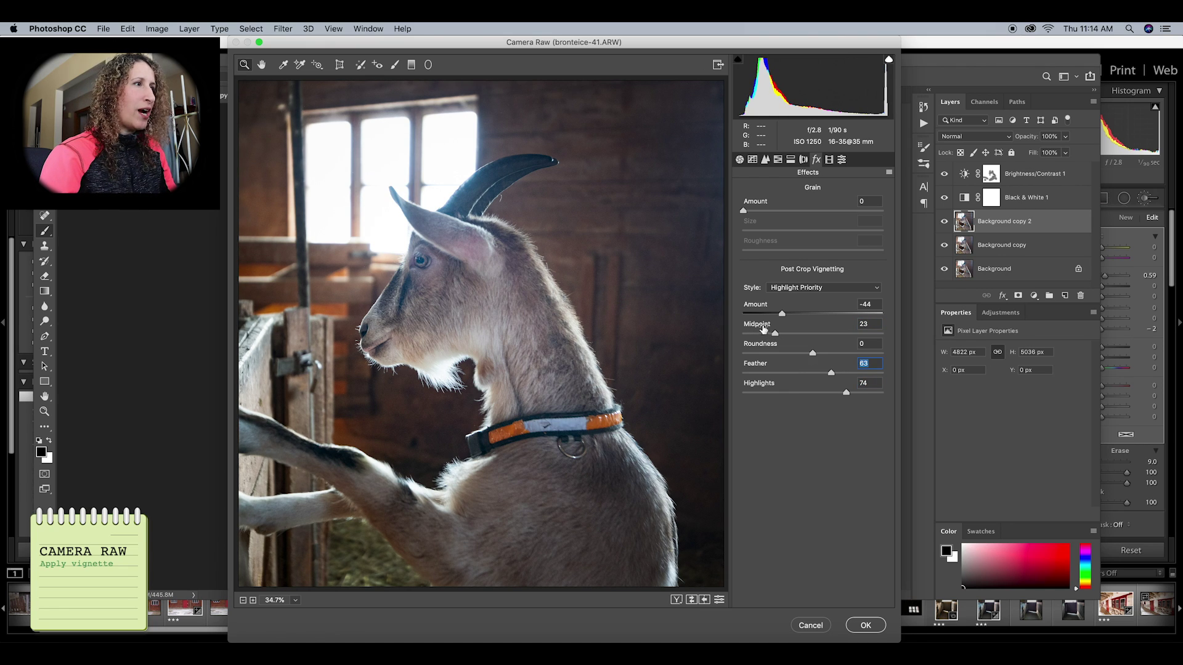
{"action": "left_click_drag", "start_coordinate": [782, 312], "coordinate": [779, 313]}
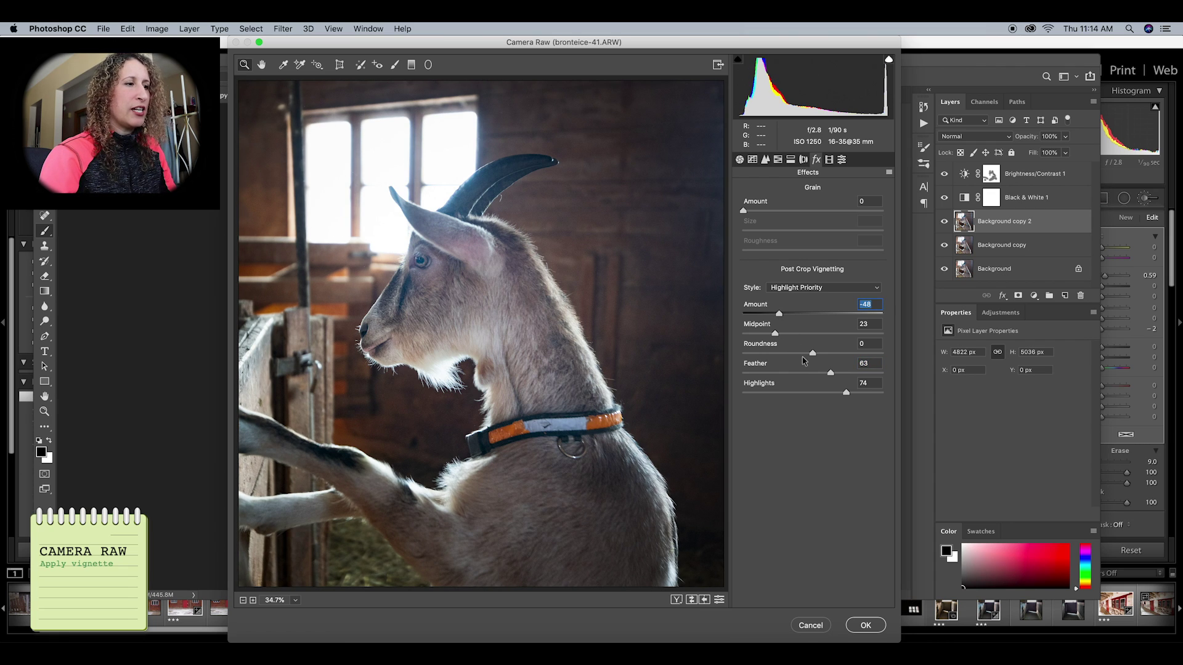
{"action": "left_click", "coordinate": [871, 623]}
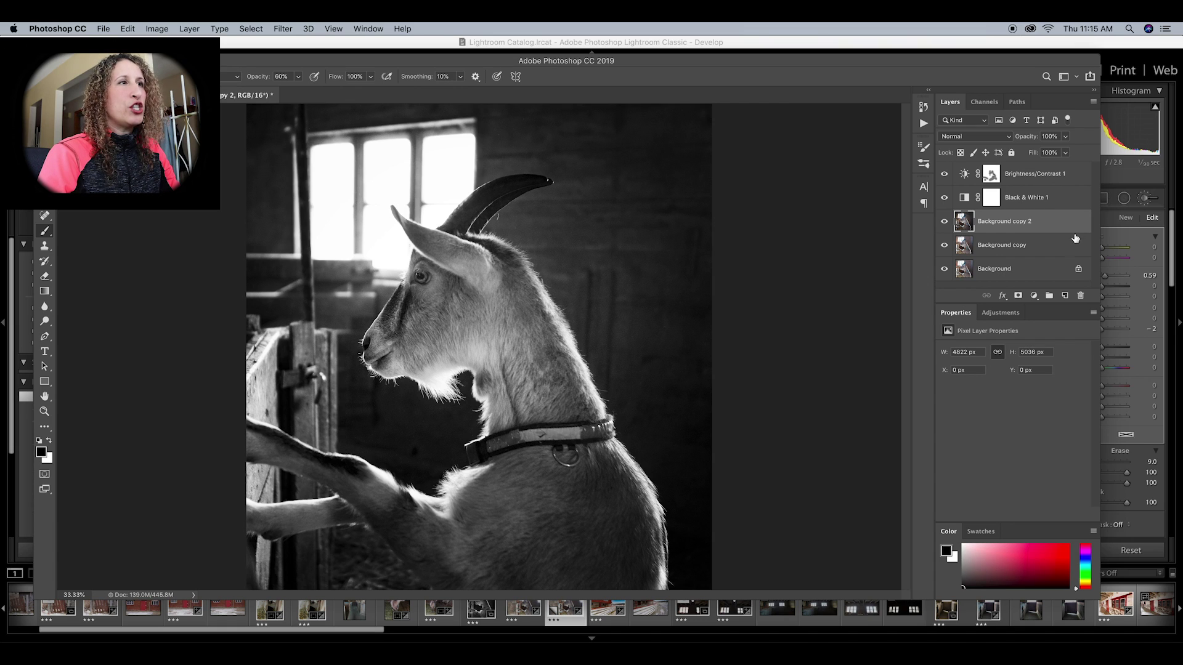
Step: Reduce the vignette layer's opacity to 68% and add a white layer mask to it
{"action": "left_click", "coordinate": [1066, 137]}
{"action": "left_click_drag", "start_coordinate": [1066, 153], "coordinate": [1050, 153]}
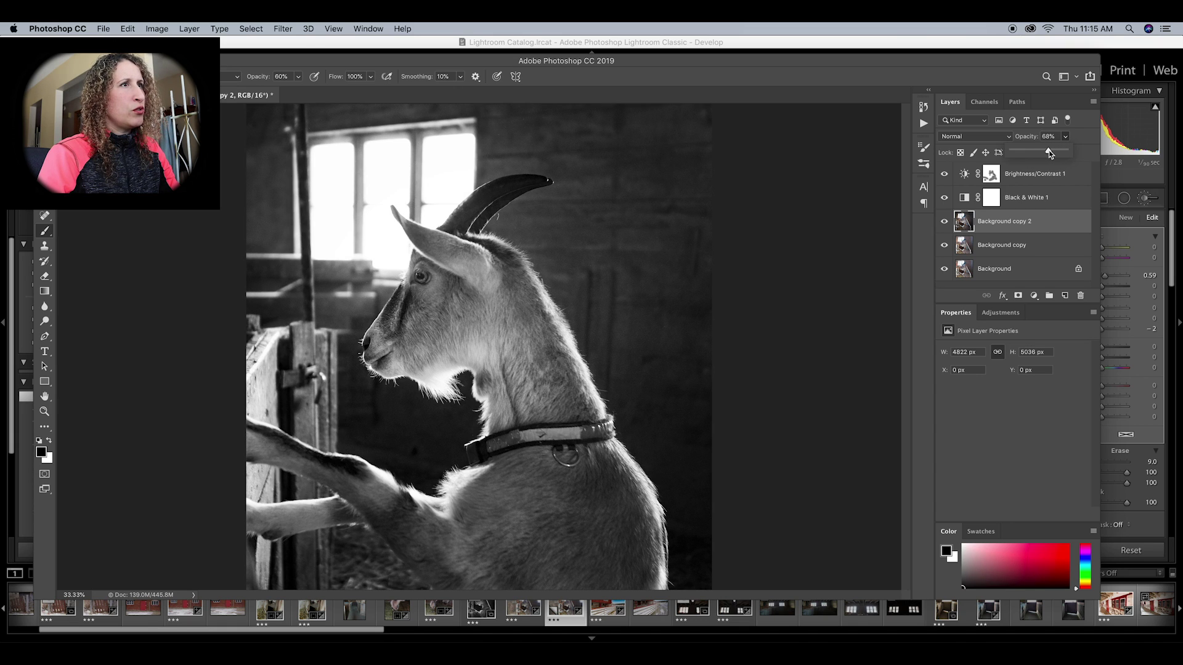
{"action": "left_click", "coordinate": [1018, 296]}
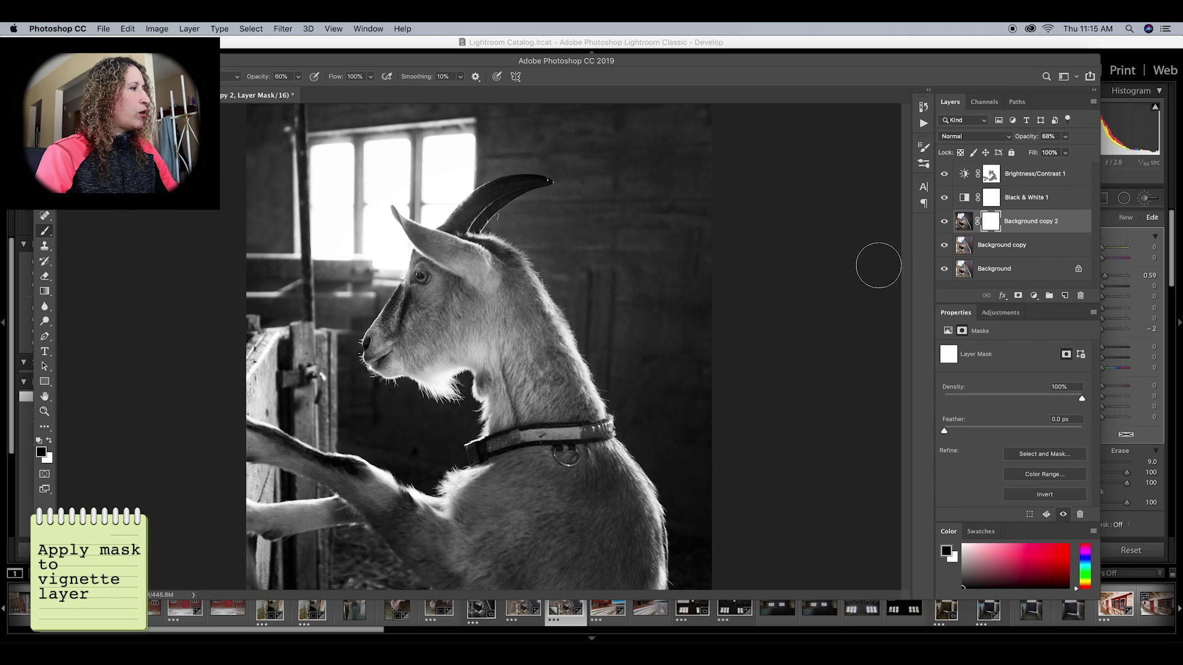
Step: Paint black on the vignette layer's mask over the goat's body, legs, head and neck with an enlarged 60% opacity brush
{"action": "left_click", "coordinate": [45, 232]}
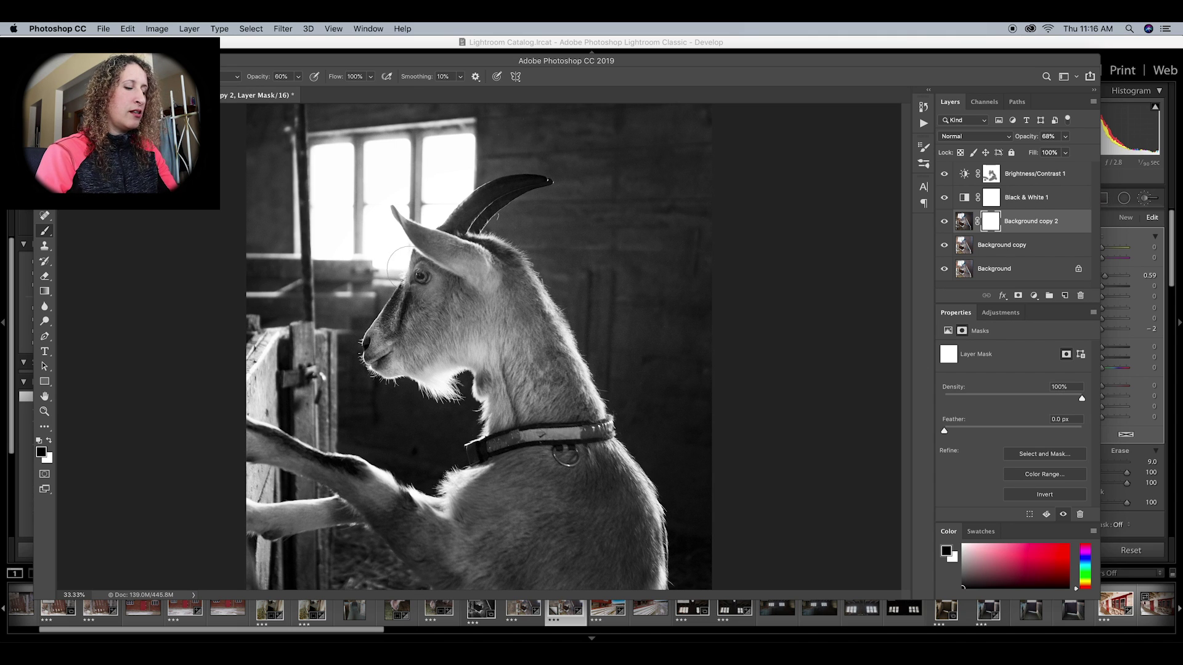
{"action": "key", "text": "bracketright"}
{"action": "key", "text": "bracketright"}
{"action": "key", "text": "bracketright"}
{"action": "key", "text": "bracketright"}
{"action": "key", "text": "bracketright"}
{"action": "key", "text": "bracketright"}
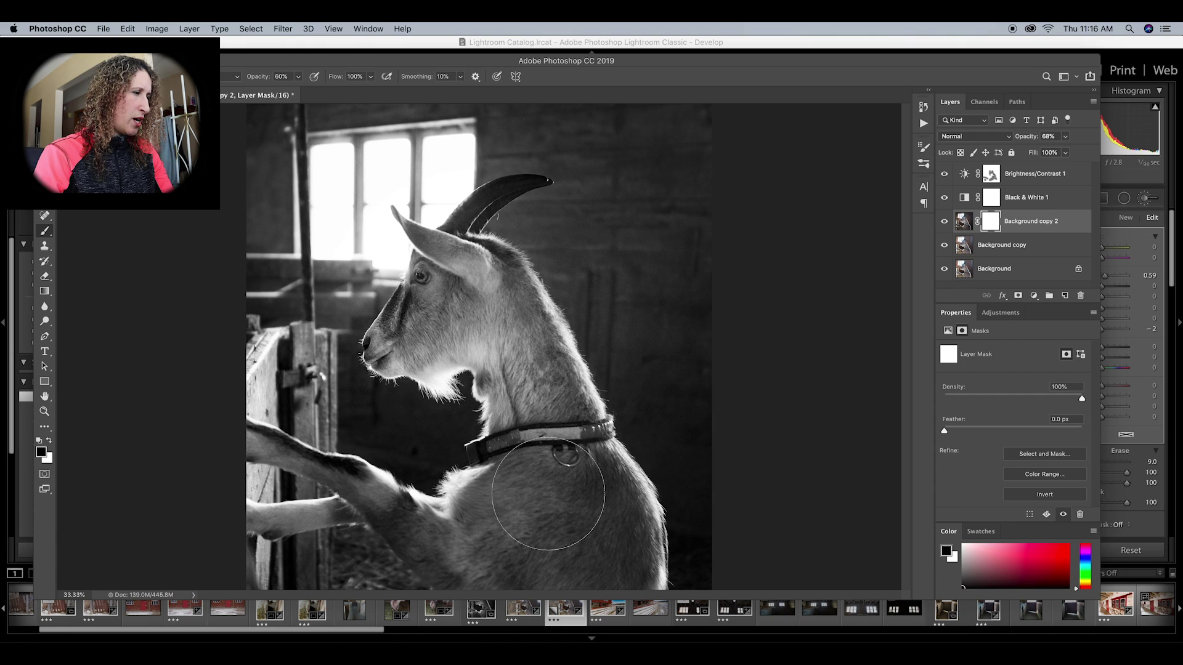
{"action": "mouse_move", "coordinate": [551, 488]}
{"action": "left_mouse_down"}
{"action": "mouse_move", "coordinate": [515, 515]}
{"action": "mouse_move", "coordinate": [554, 483]}
{"action": "mouse_move", "coordinate": [591, 515]}
{"action": "mouse_move", "coordinate": [576, 486]}
{"action": "left_mouse_up"}
{"action": "left_click_drag", "start_coordinate": [507, 512], "coordinate": [385, 521]}
{"action": "mouse_move", "coordinate": [370, 473]}
{"action": "left_mouse_down"}
{"action": "mouse_move", "coordinate": [292, 434]}
{"action": "mouse_move", "coordinate": [453, 497]}
{"action": "mouse_move", "coordinate": [319, 499]}
{"action": "mouse_move", "coordinate": [373, 509]}
{"action": "left_mouse_up"}
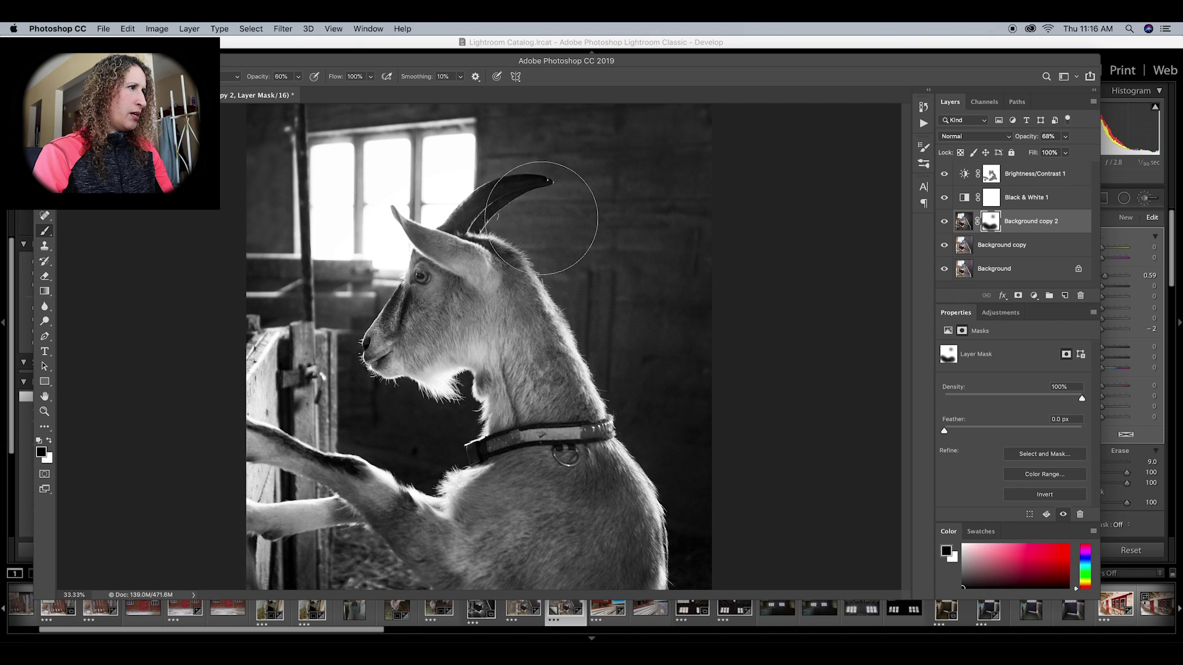
{"action": "left_click_drag", "start_coordinate": [520, 164], "coordinate": [543, 213]}
{"action": "mouse_move", "coordinate": [561, 310]}
{"action": "left_mouse_down"}
{"action": "mouse_move", "coordinate": [585, 190]}
{"action": "mouse_move", "coordinate": [602, 286]}
{"action": "mouse_move", "coordinate": [567, 354]}
{"action": "mouse_move", "coordinate": [595, 372]}
{"action": "left_mouse_up"}
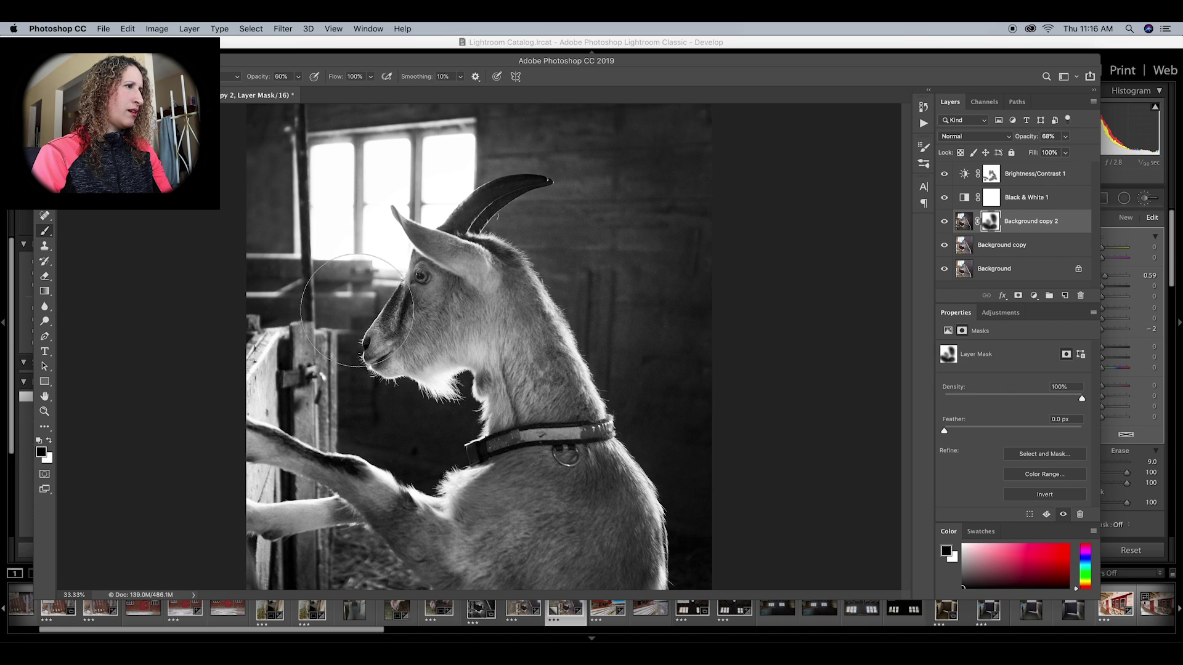
{"action": "mouse_move", "coordinate": [509, 269]}
{"action": "left_mouse_down"}
{"action": "mouse_move", "coordinate": [518, 190]}
{"action": "mouse_move", "coordinate": [568, 288]}
{"action": "left_mouse_up"}
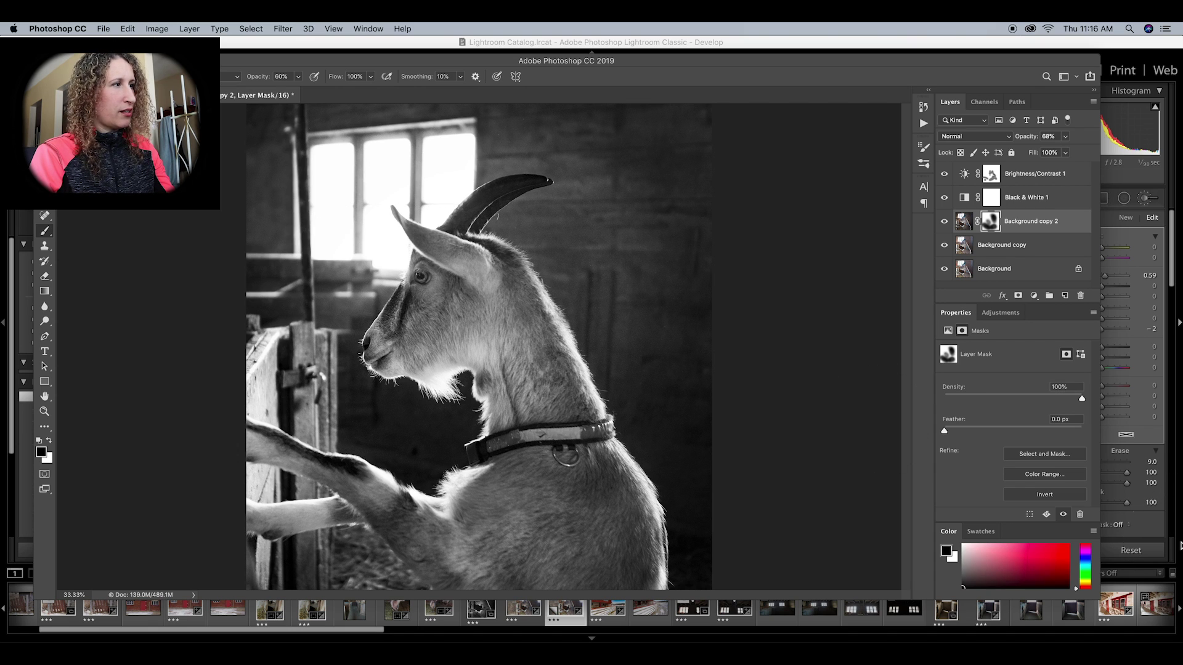
{"action": "key", "text": "super+minus"}
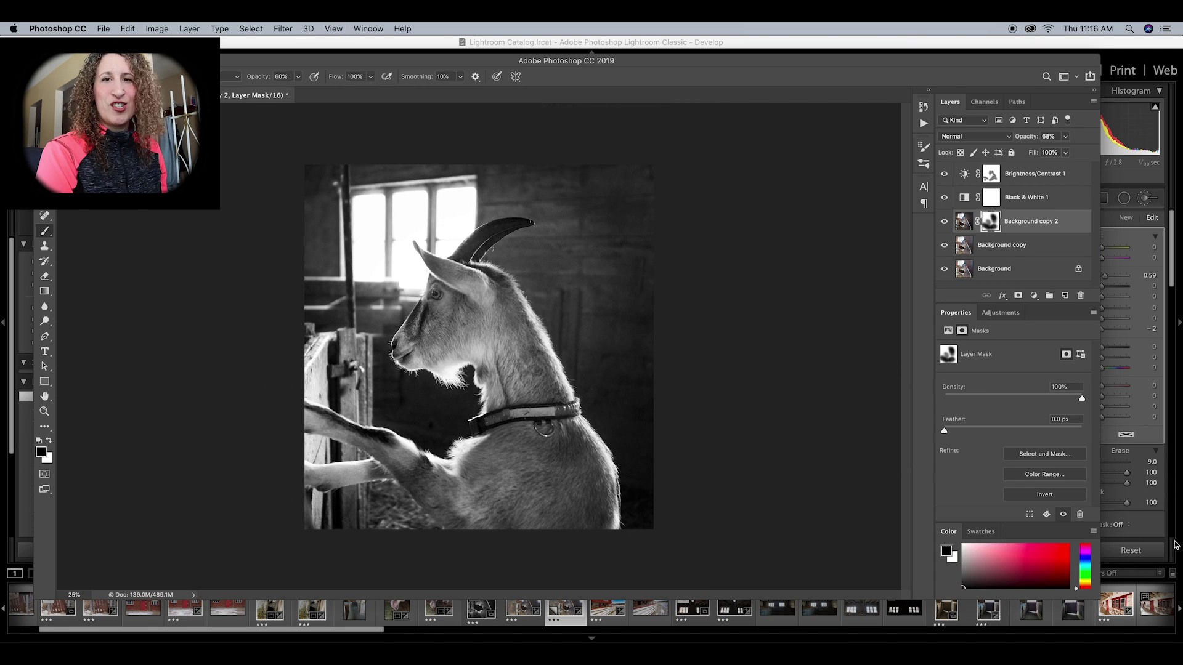